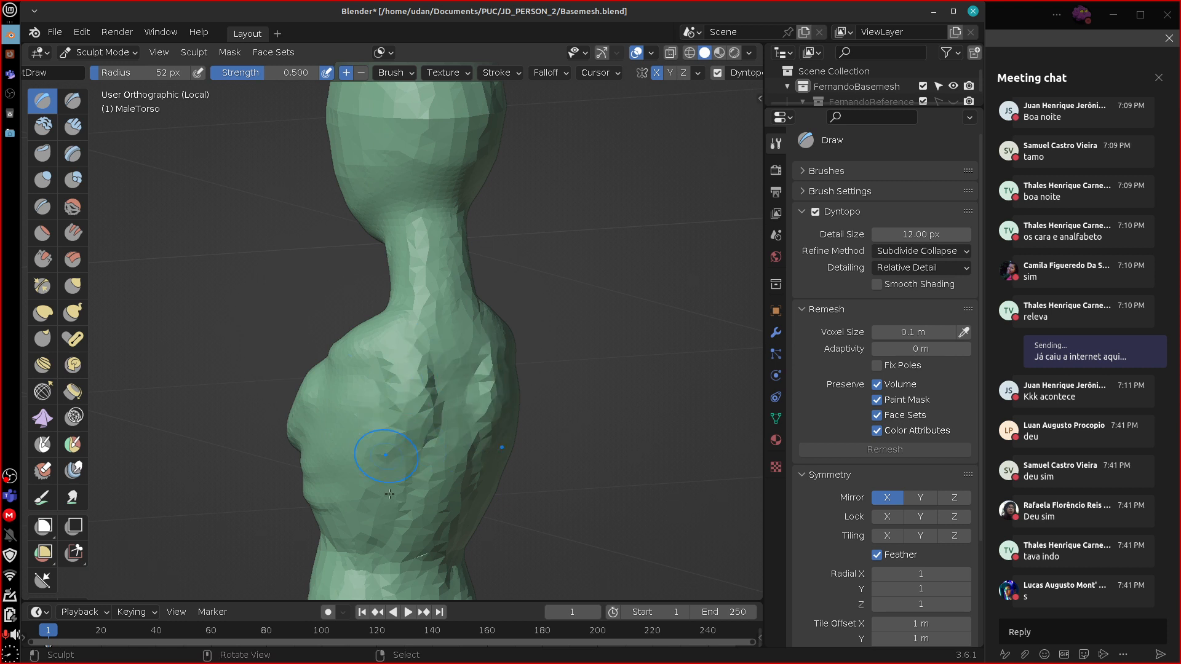
# - Sculpt a Draw stroke down the torso's back, try an inverted stroke beside it, and undo that last stroke
pyautogui.moveTo(492, 431); pyautogui.dragTo(540, 382, button='middle')
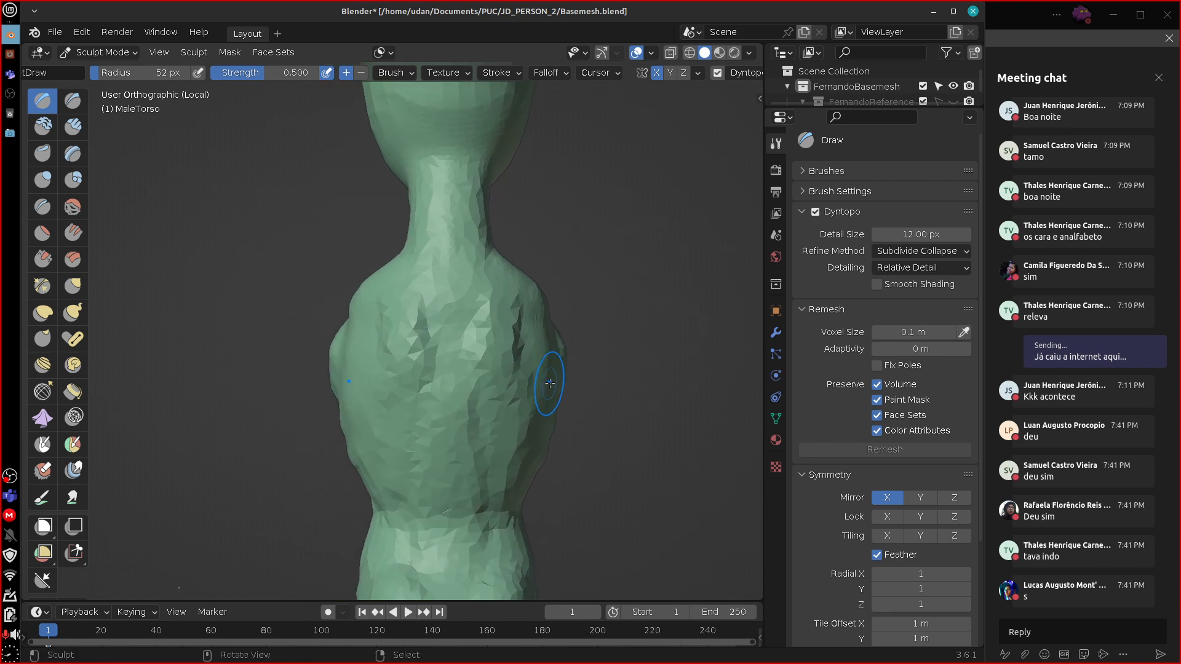
pyautogui.scroll(3, 561, 369)
pyautogui.moveTo(501, 320)
pyautogui.mouseDown()
pyautogui.moveTo(470, 347)
pyautogui.moveTo(510, 394)
pyautogui.moveTo(517, 441)
pyautogui.mouseUp()
pyautogui.moveTo(517, 440)
pyautogui.mouseDown(button='middle')
pyautogui.moveTo(558, 267)
pyautogui.moveTo(437, 348)
pyautogui.moveTo(412, 394)
pyautogui.moveTo(477, 361)
pyautogui.mouseUp(button='middle')
pyautogui.moveTo(476, 361)
pyautogui.keyDown('ctrl'); pyautogui.mouseDown()
pyautogui.moveTo(427, 338)
pyautogui.moveTo(394, 424)
pyautogui.moveTo(449, 344)
pyautogui.moveTo(431, 399)
pyautogui.mouseUp(); pyautogui.keyUp('ctrl')
pyautogui.hotkey('ctrl', 'z')
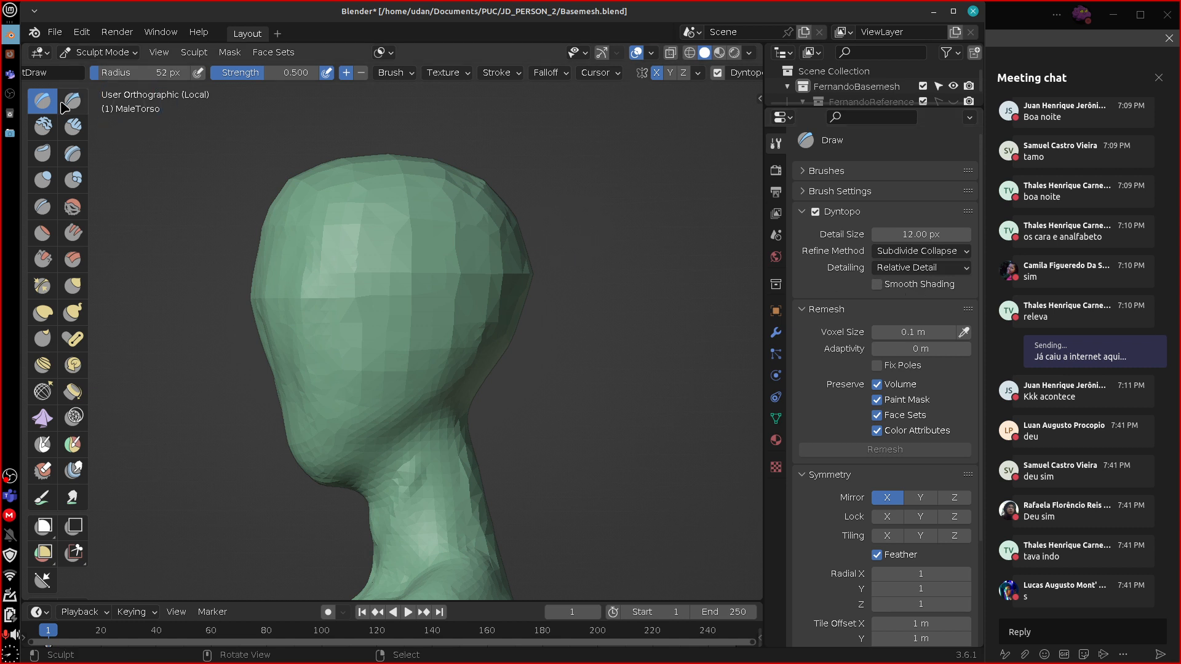
# - Switch the Dyntopo detailing to Constant Detail and sample its resolution from the mesh surface on the lower side of the head
pyautogui.scroll(3, 135, 72)
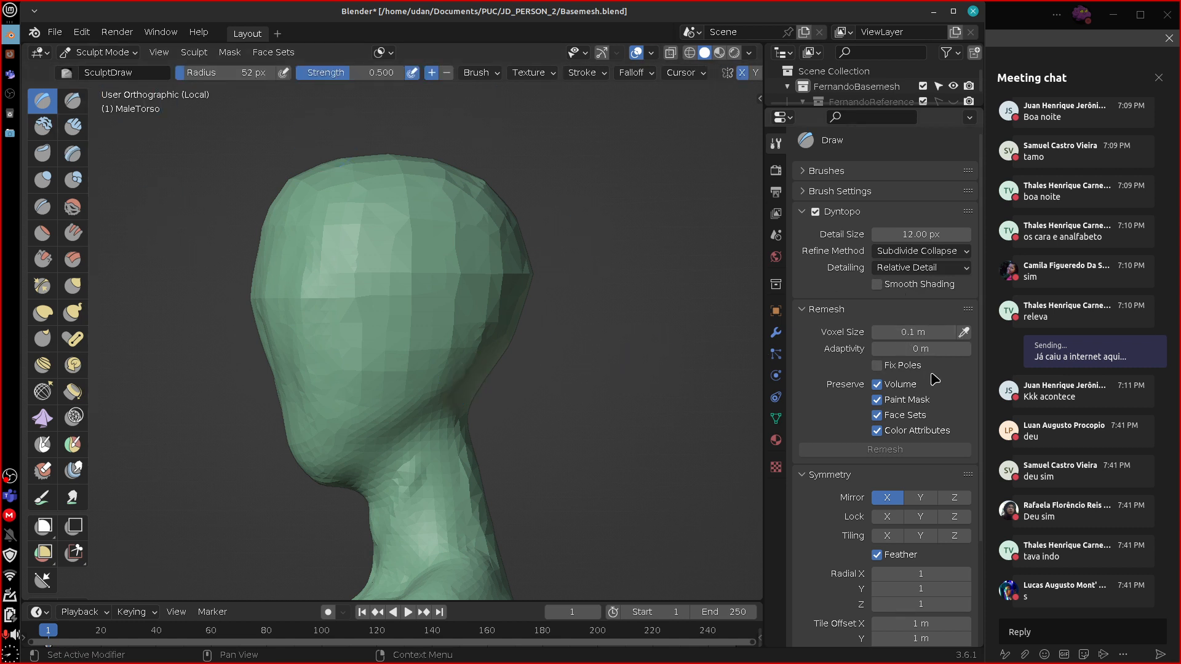
pyautogui.click(930, 251)
pyautogui.click(933, 255)
pyautogui.click(932, 268)
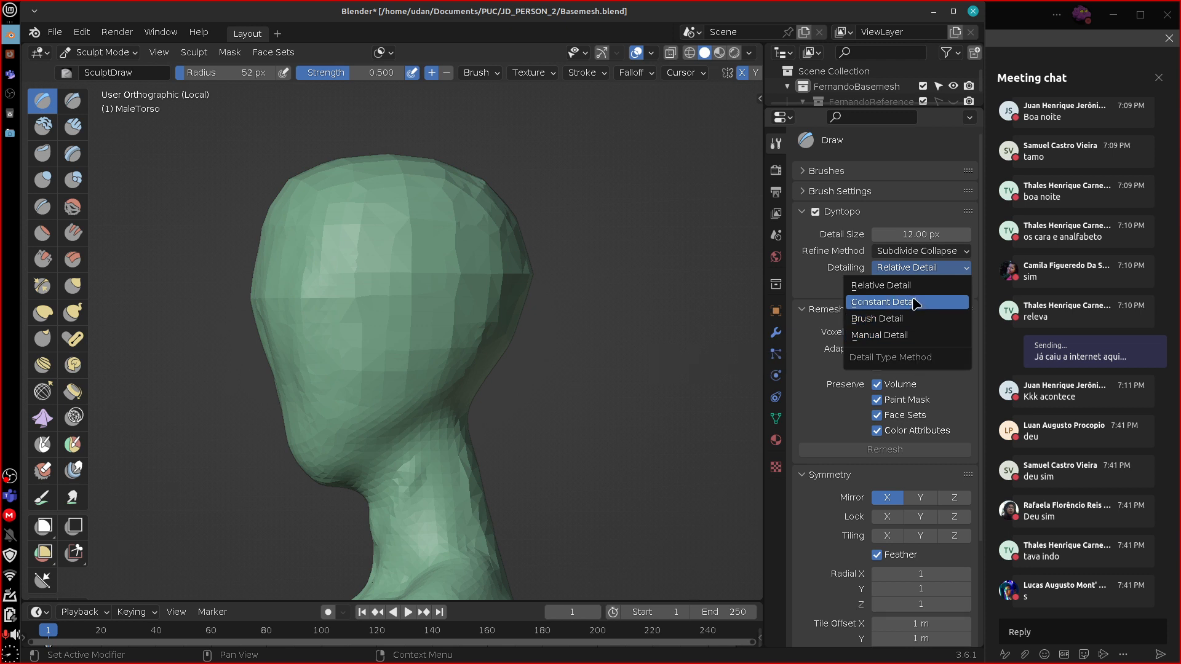
pyautogui.click(914, 302)
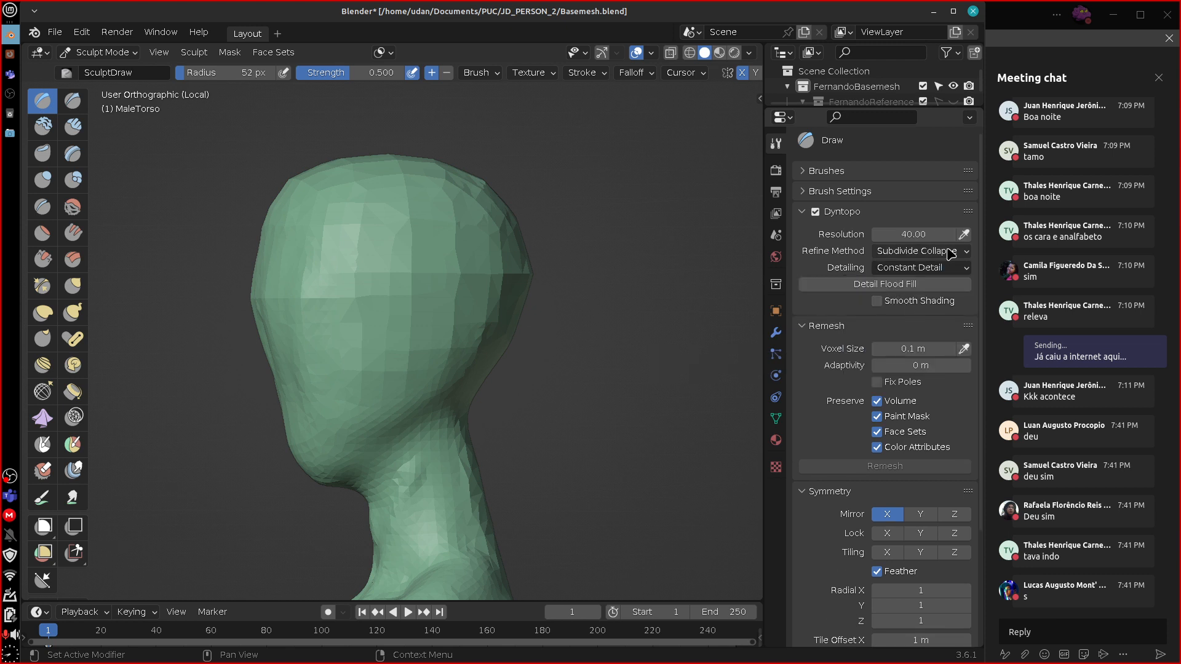
pyautogui.click(963, 234)
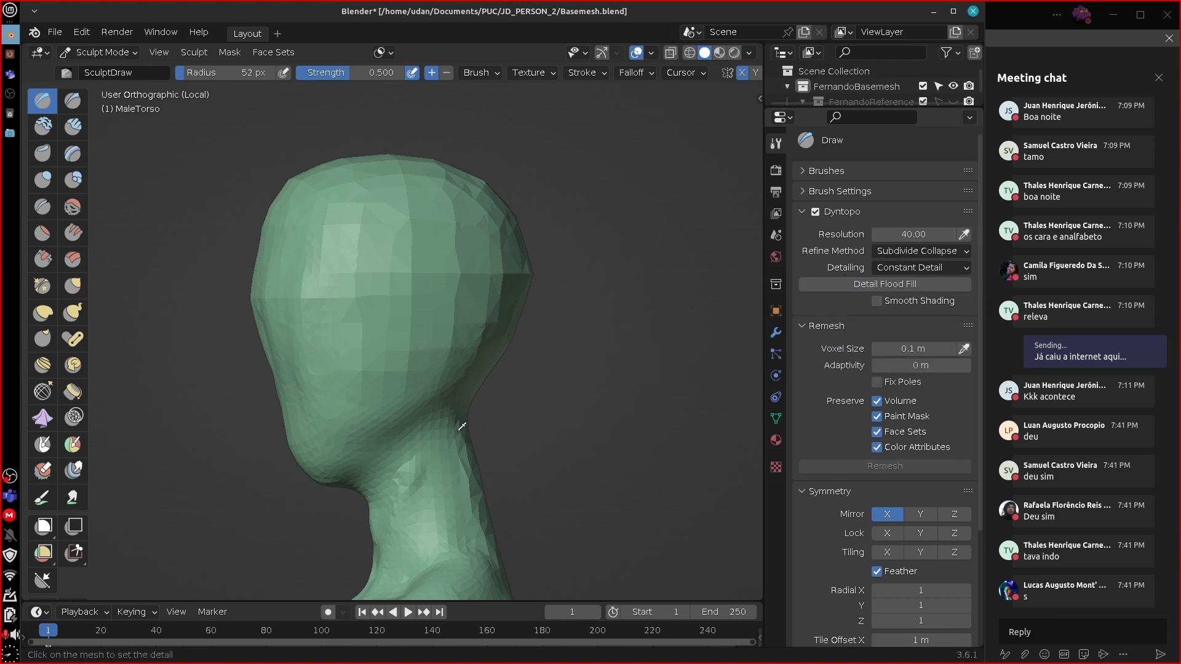
pyautogui.click(409, 404)
# - Flood-fill the whole mesh at the sampled detail resolution of 142.68 and turn off Dyntopo
pyautogui.click(885, 286)
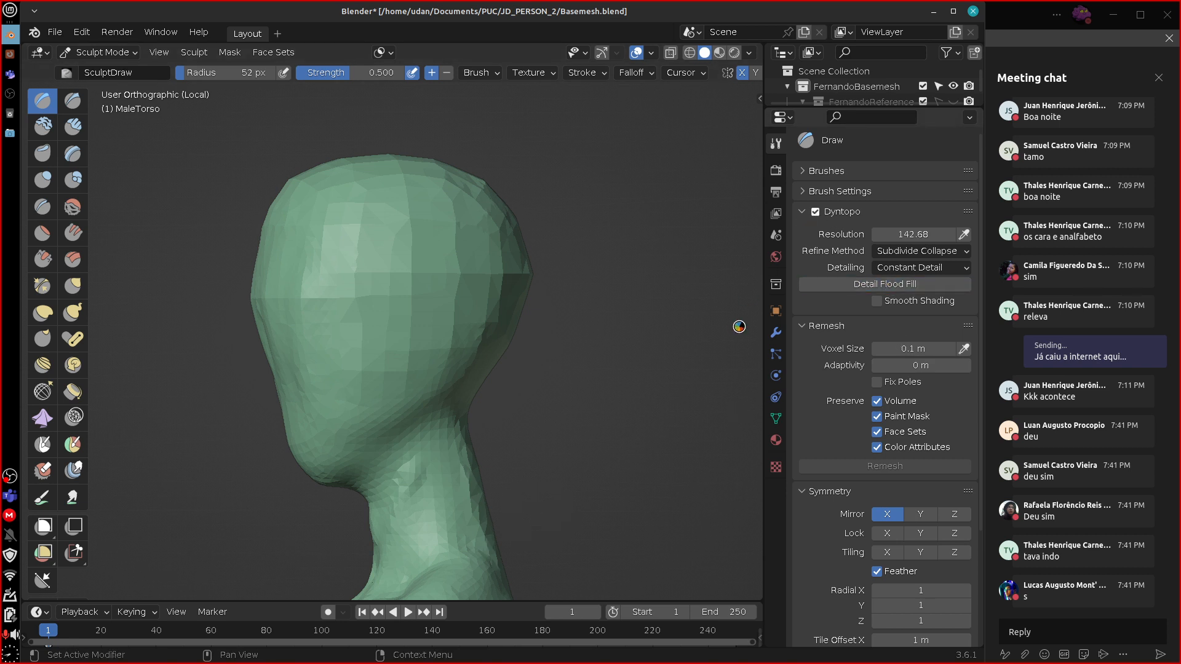
pyautogui.click(815, 212)
pyautogui.click(813, 217)
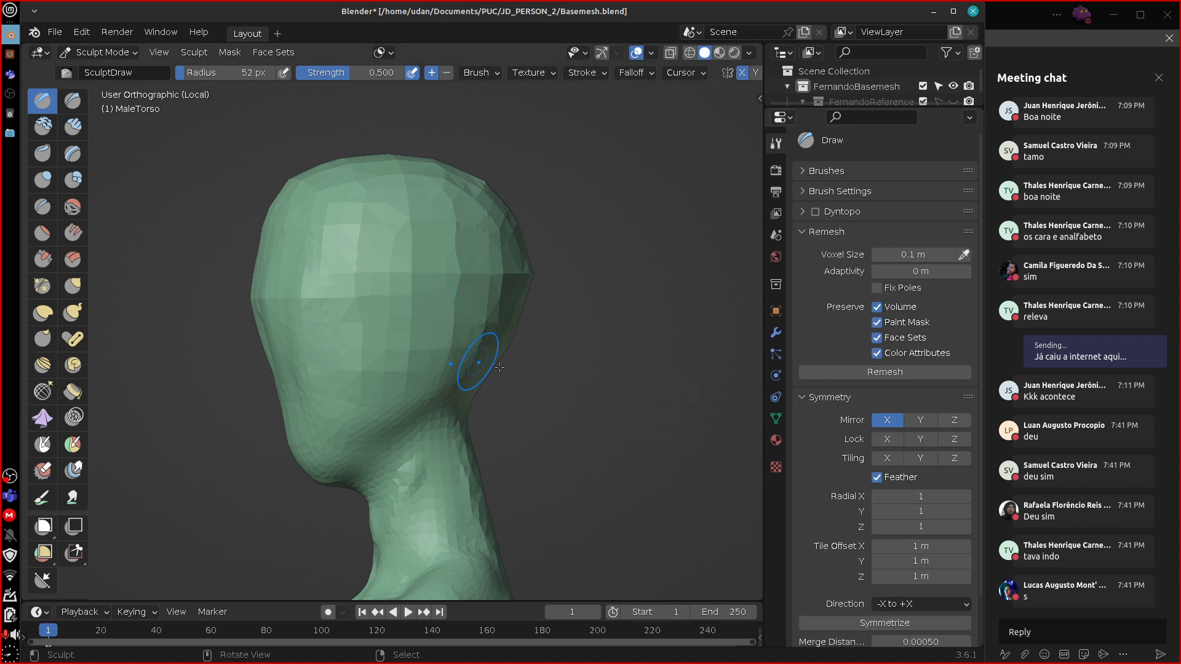
# - Smooth the facets across the face and forehead with the Smooth brush at 52 px radius and 0.700 strength
pyautogui.moveTo(499, 368); pyautogui.dragTo(513, 432, button='middle')
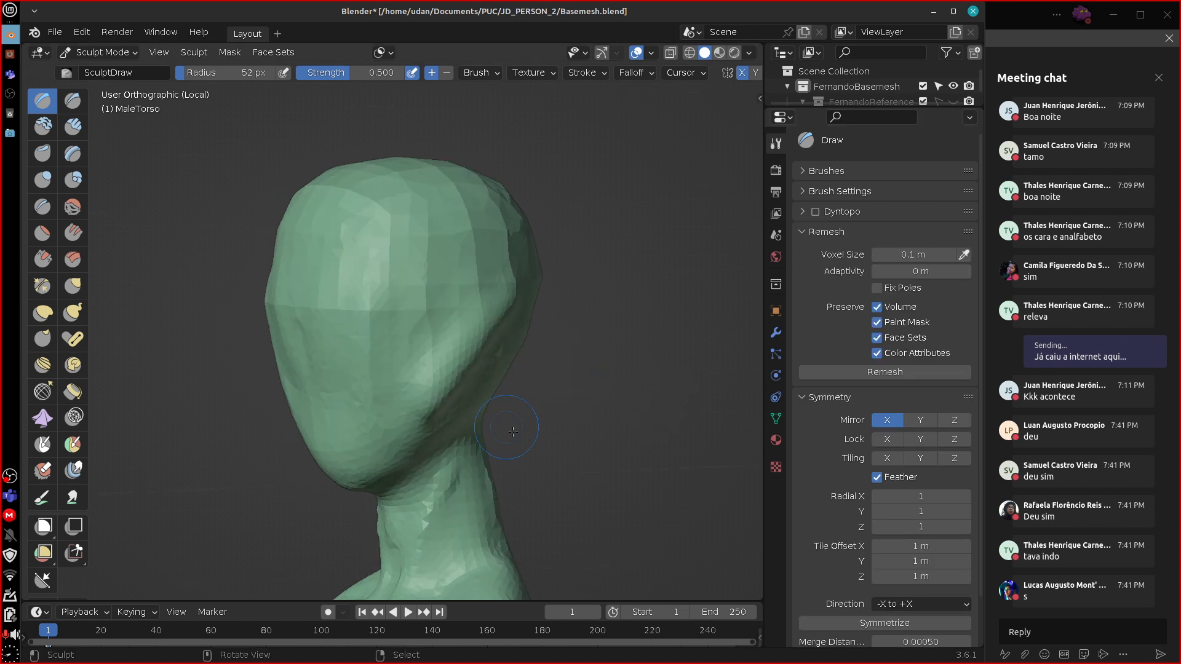
pyautogui.moveTo(582, 483)
pyautogui.mouseDown(button='middle')
pyautogui.moveTo(506, 388)
pyautogui.moveTo(295, 324)
pyautogui.mouseUp(button='middle')
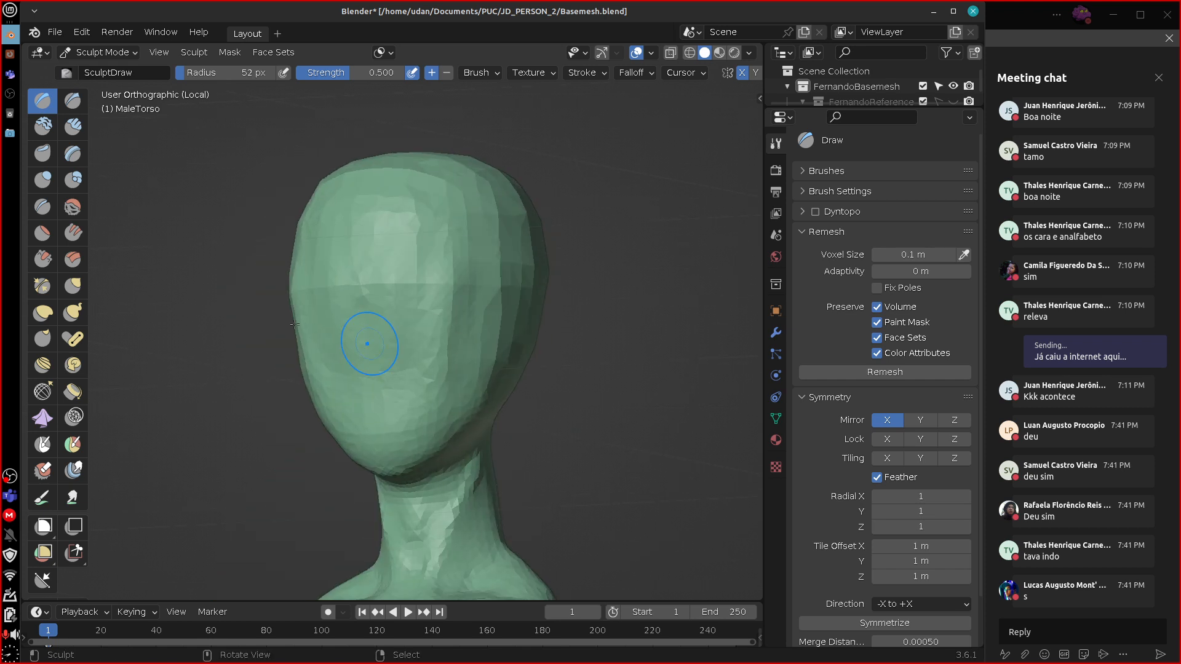
pyautogui.click(72, 206)
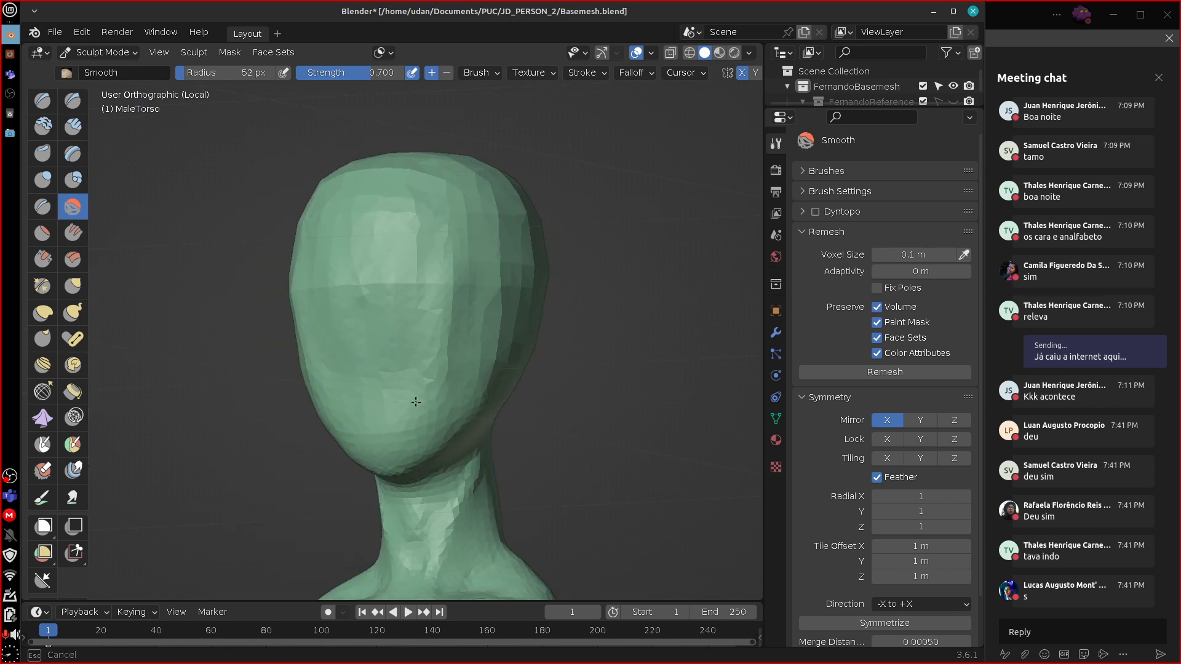
pyautogui.moveTo(467, 269); pyautogui.dragTo(425, 417)
pyautogui.moveTo(450, 317)
pyautogui.mouseDown()
pyautogui.moveTo(394, 351)
pyautogui.moveTo(406, 271)
pyautogui.mouseUp()
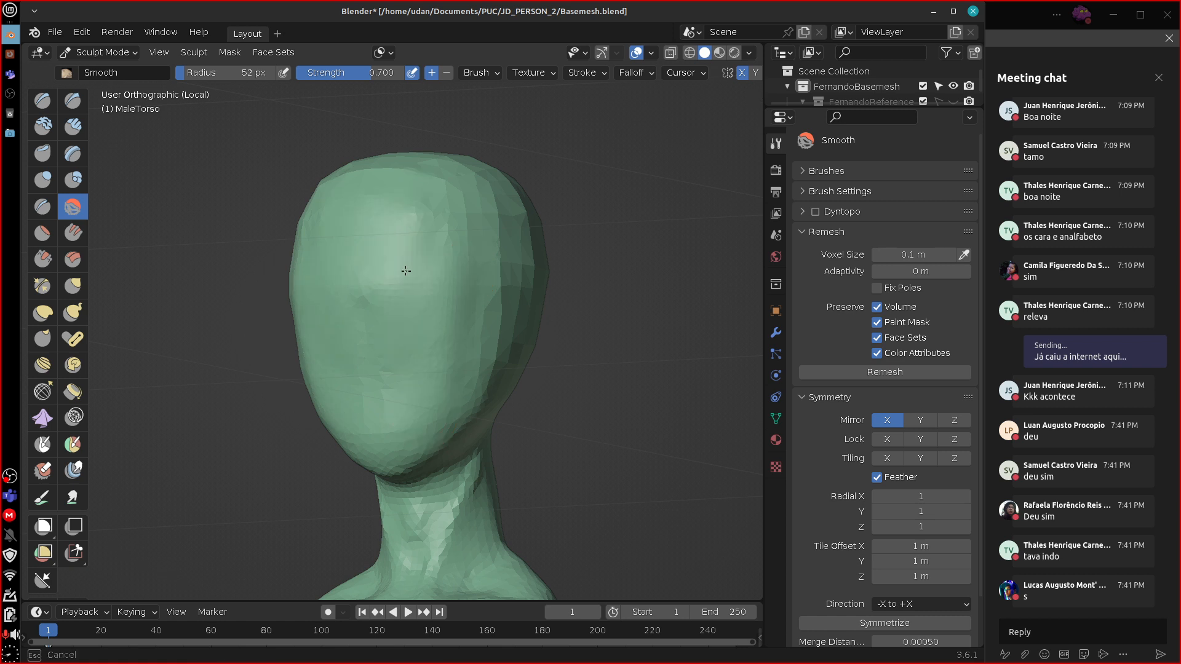
pyautogui.moveTo(480, 304)
pyautogui.mouseDown(button='middle')
pyautogui.moveTo(555, 340)
pyautogui.moveTo(480, 271)
pyautogui.mouseUp(button='middle')
pyautogui.moveTo(479, 270); pyautogui.dragTo(467, 259)
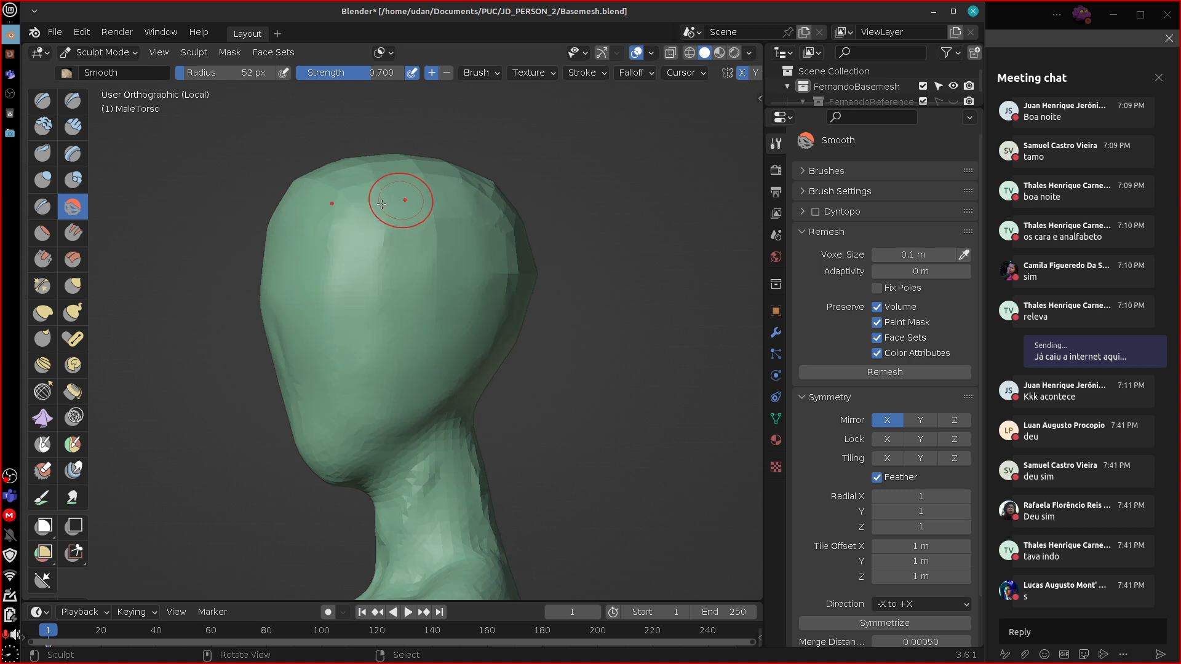
# - Smooth the side and back of the head down to the base of the skull
pyautogui.moveTo(382, 204); pyautogui.dragTo(431, 282, button='middle')
pyautogui.moveTo(431, 282); pyautogui.dragTo(458, 375)
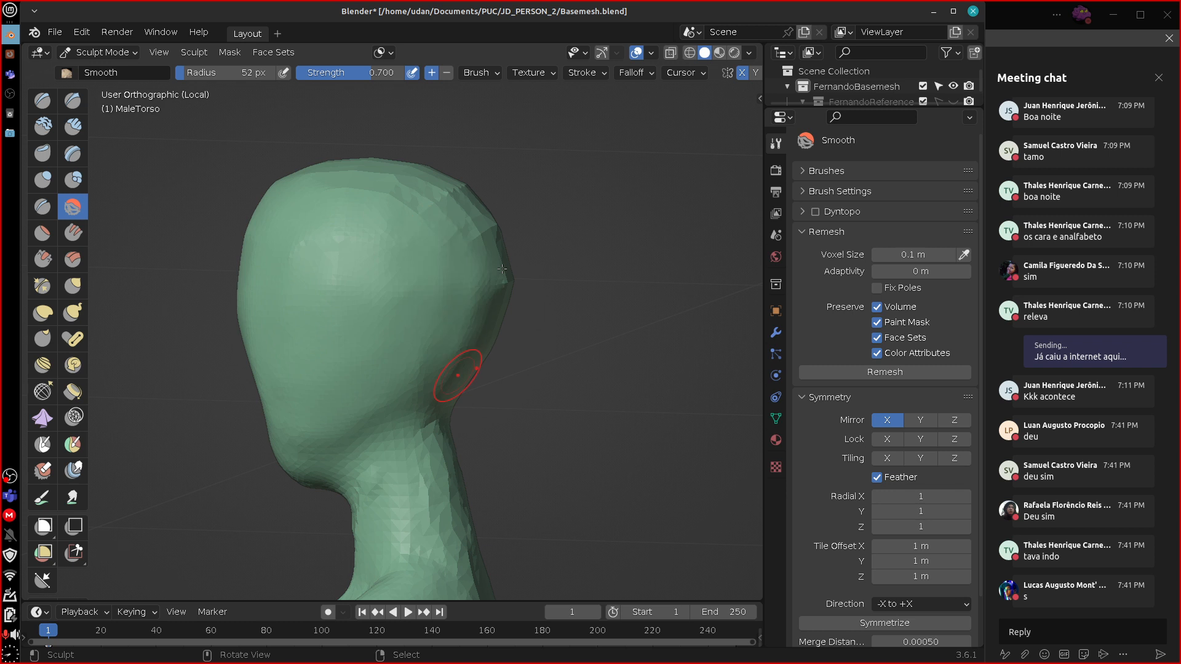
pyautogui.moveTo(502, 269); pyautogui.dragTo(468, 366, button='middle')
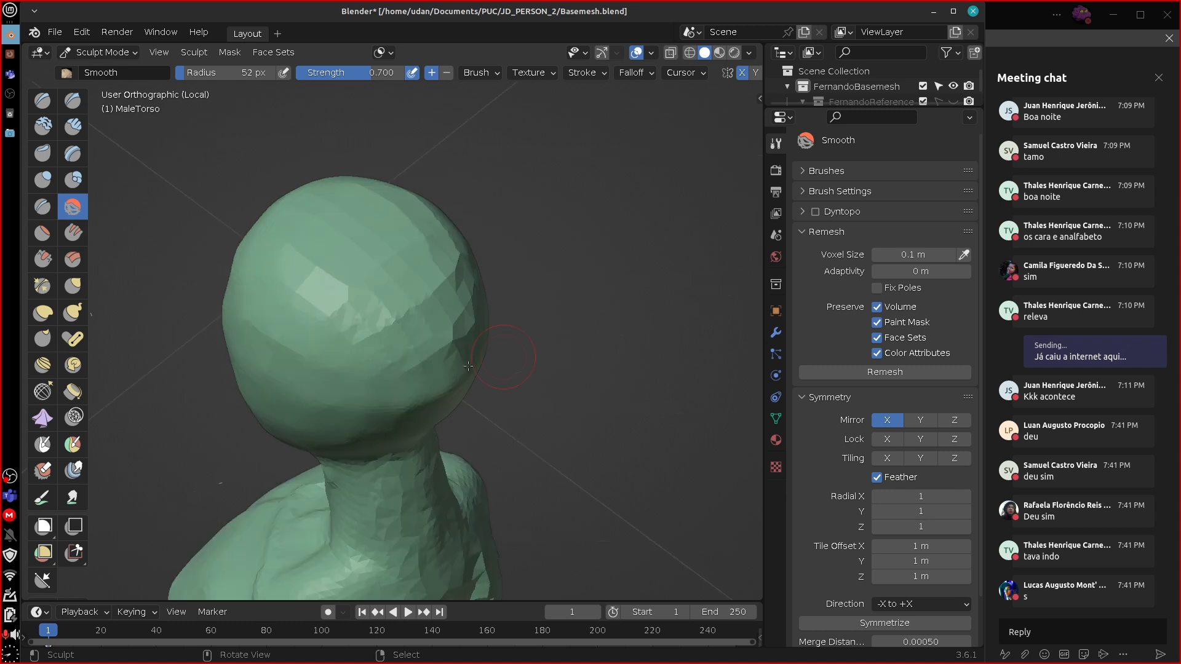
pyautogui.moveTo(468, 366); pyautogui.dragTo(438, 262)
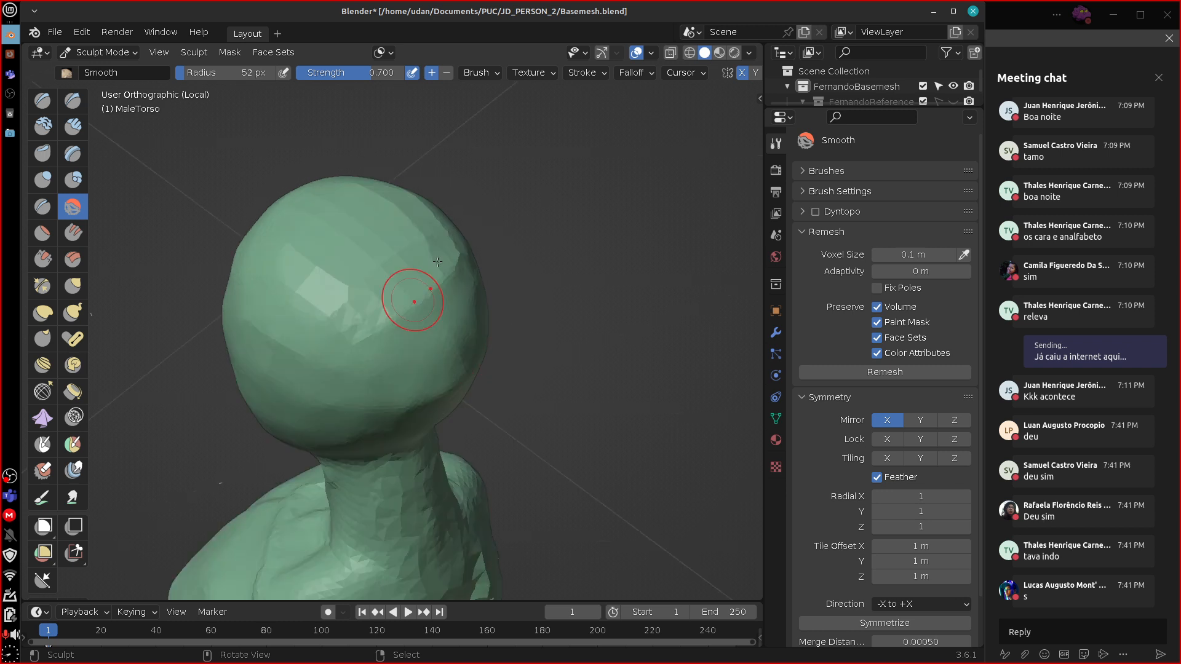
# - Enlarge the Smooth brush radius to 162 px and smooth the upper torso and back
pyautogui.moveTo(438, 262)
pyautogui.mouseDown(button='middle')
pyautogui.moveTo(660, 230)
pyautogui.moveTo(522, 407)
pyautogui.mouseUp(button='middle')
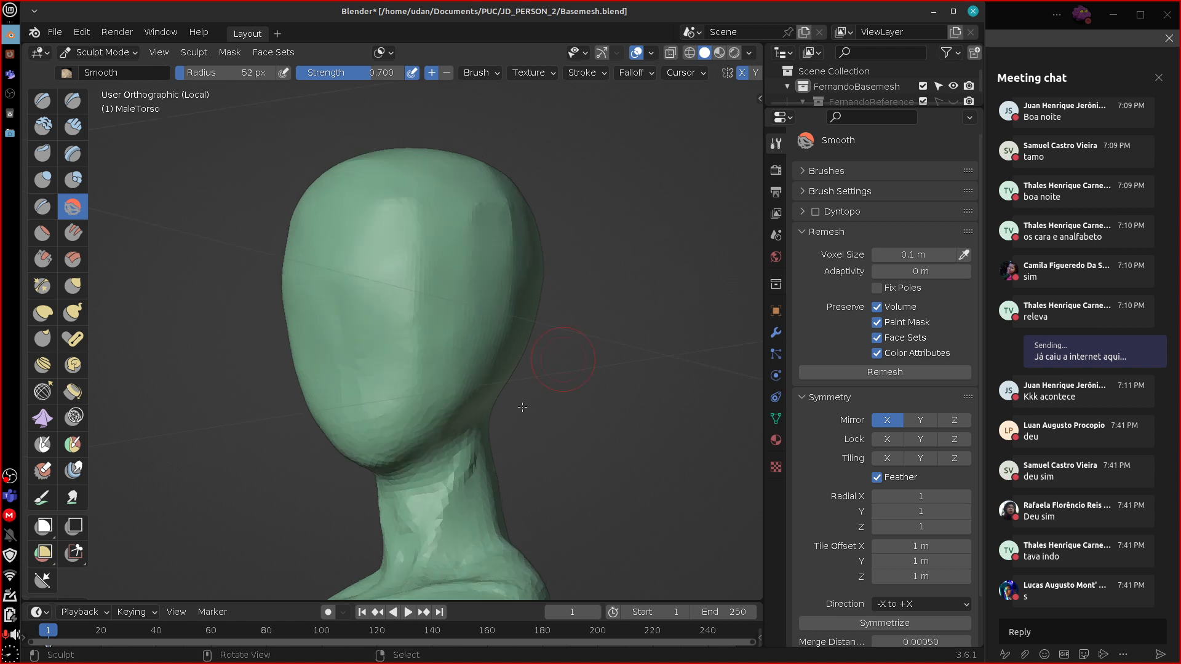
pyautogui.keyDown('shift'); pyautogui.moveTo(536, 504); pyautogui.dragTo(474, 413, button='middle'); pyautogui.keyUp('shift')
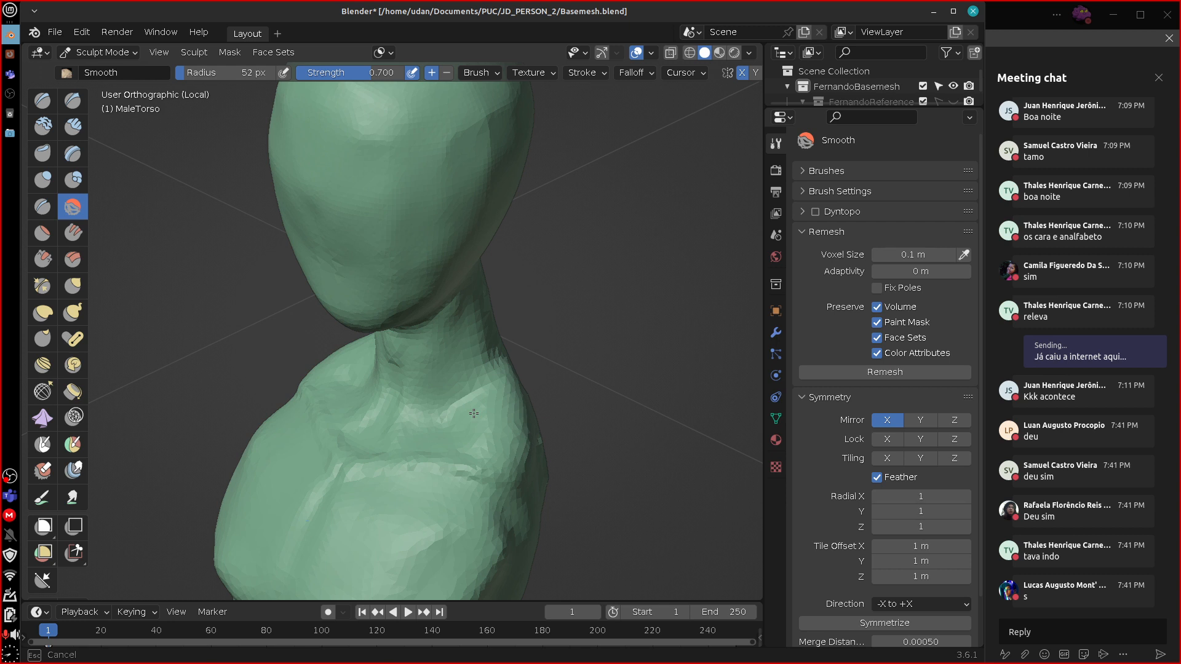
pyautogui.moveTo(474, 414); pyautogui.dragTo(498, 404, button='middle')
pyautogui.press('f')
pyautogui.click(565, 403)
pyautogui.moveTo(430, 276); pyautogui.dragTo(483, 427)
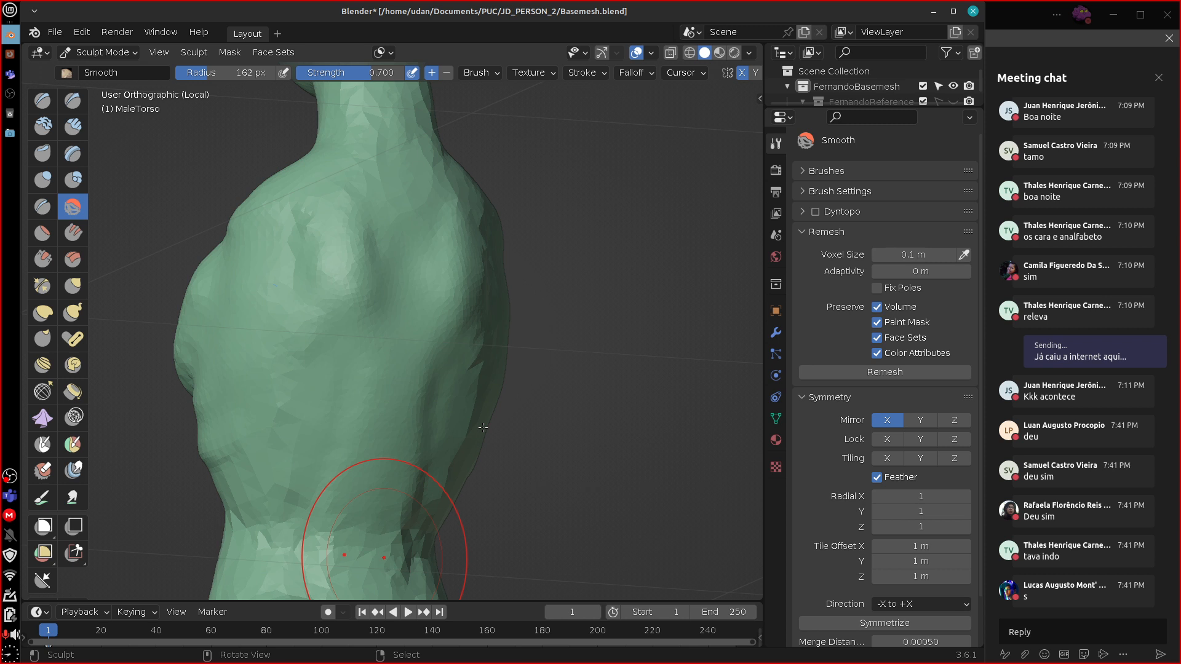
# - Smooth the waist and abdomen, and set the Smooth brush radius to 153 px
pyautogui.moveTo(482, 427); pyautogui.dragTo(431, 389, button='middle')
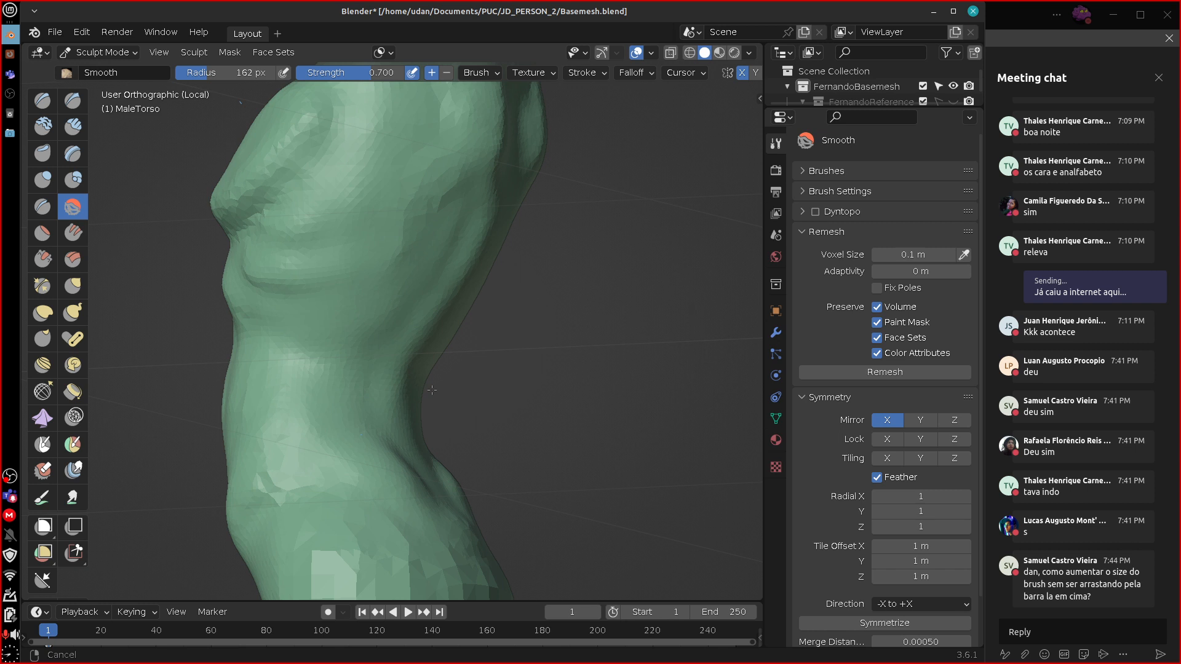
pyautogui.moveTo(432, 389); pyautogui.dragTo(570, 307, button='middle')
pyautogui.press('f')
pyautogui.click(563, 308)
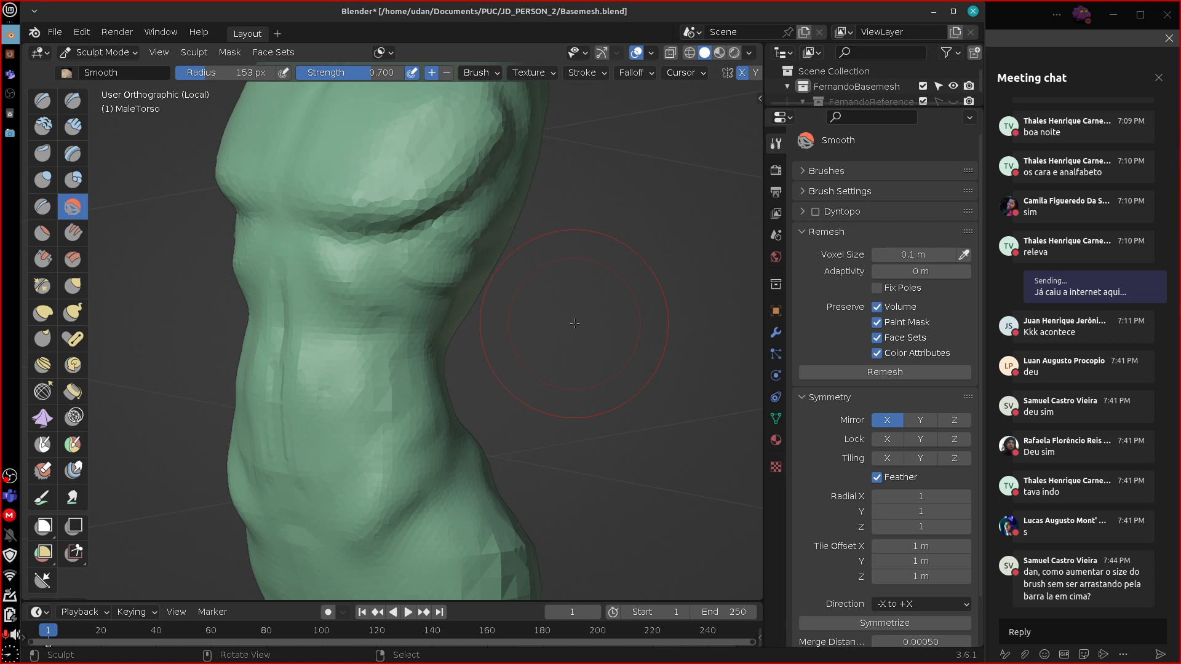
# - Handwrite the notes "F" and "SHIFT + F" beside the torso, preview a brush strength change without keeping it, and erase the notes
pyautogui.moveTo(576, 312); pyautogui.dragTo(583, 391)
pyautogui.moveTo(575, 315); pyautogui.dragTo(602, 310)
pyautogui.moveTo(575, 345); pyautogui.dragTo(616, 332)
pyautogui.hotkey('shift', 'f')
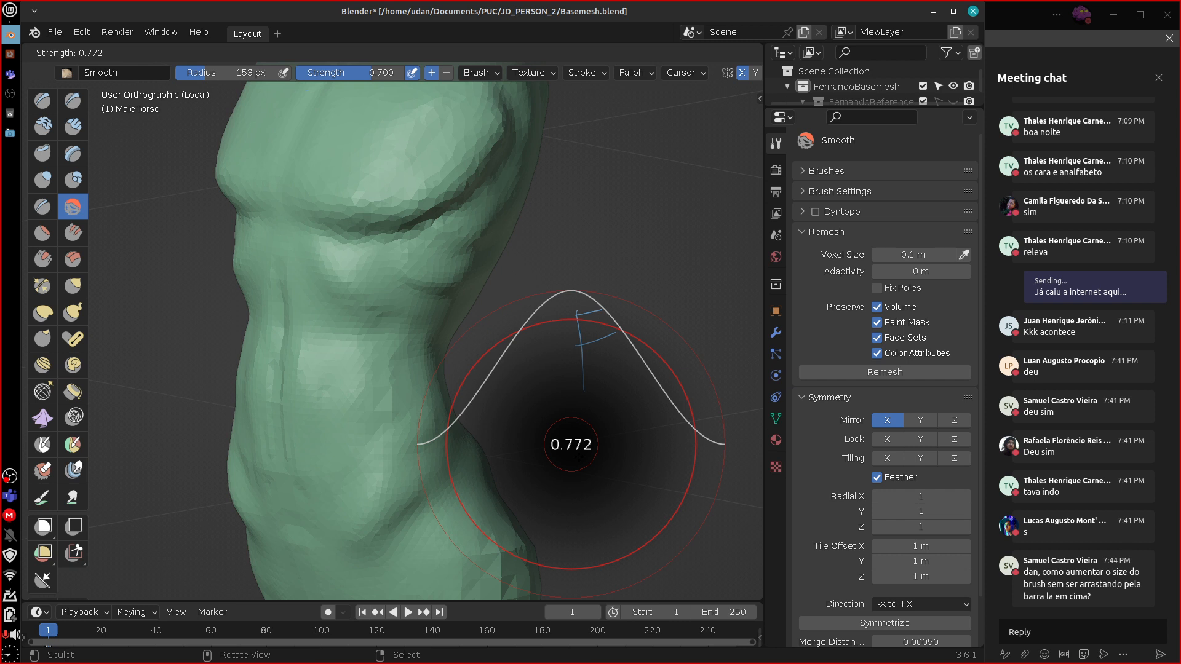
pyautogui.press('Escape')
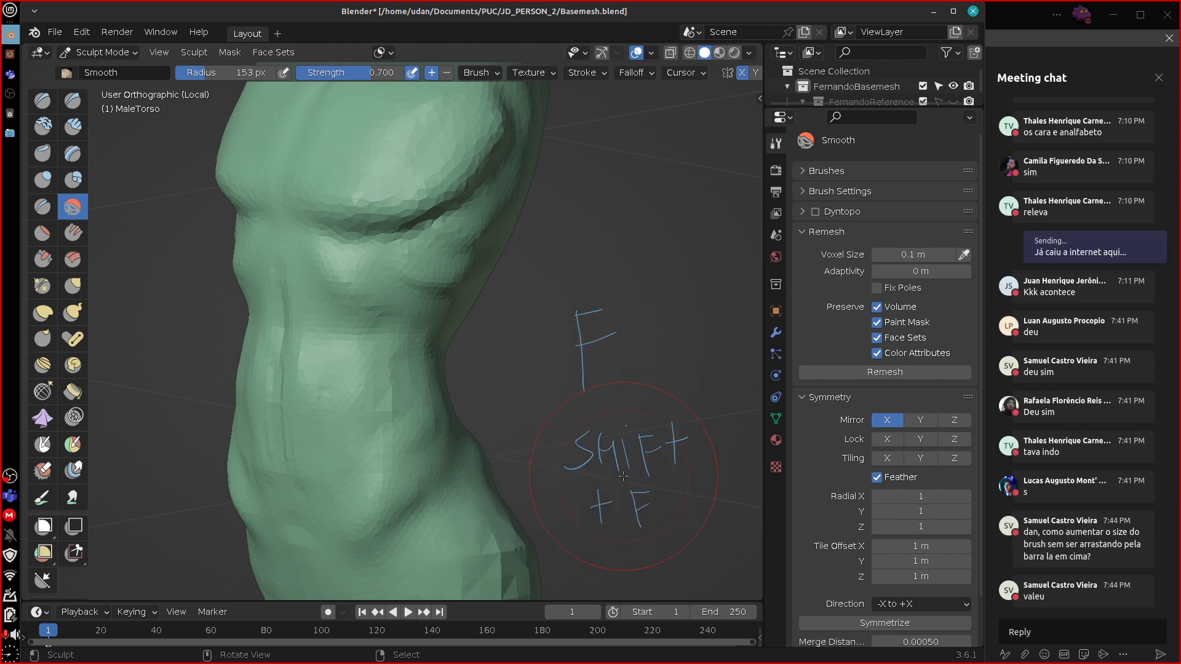
pyautogui.moveTo(687, 449); pyautogui.dragTo(636, 500, button='right')
# - Switch to the Draw brush with the head in front view and set the brush radius to 54 px
pyautogui.moveTo(635, 499); pyautogui.dragTo(498, 552, button='middle')
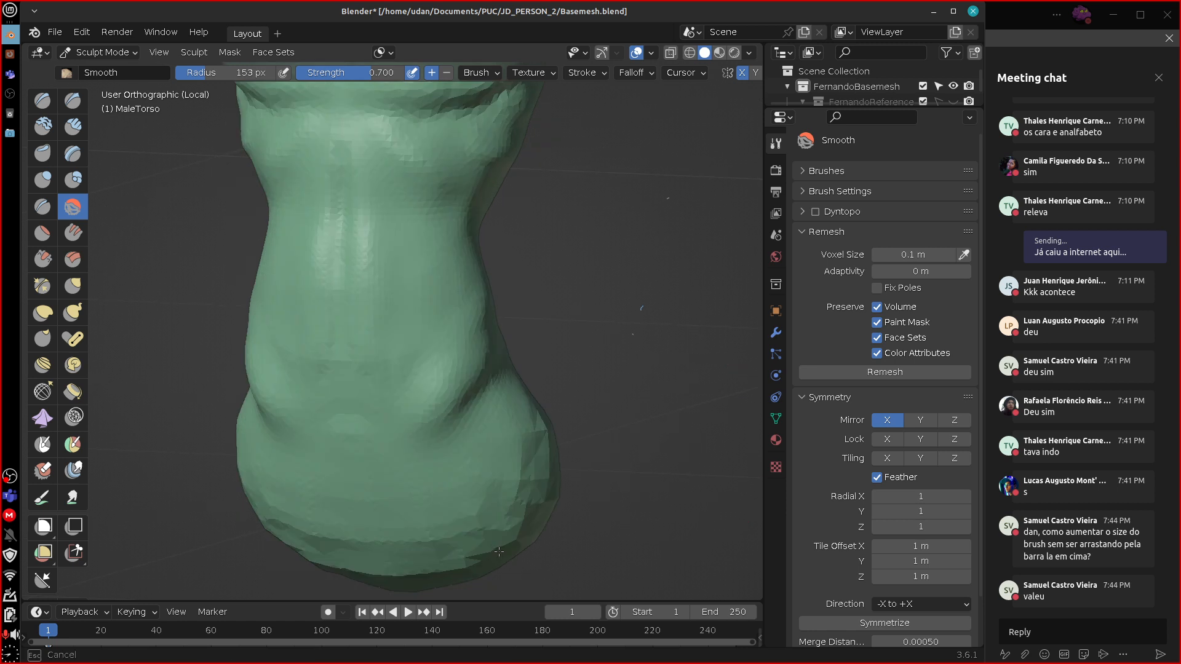
pyautogui.moveTo(499, 552); pyautogui.dragTo(441, 436, button='middle')
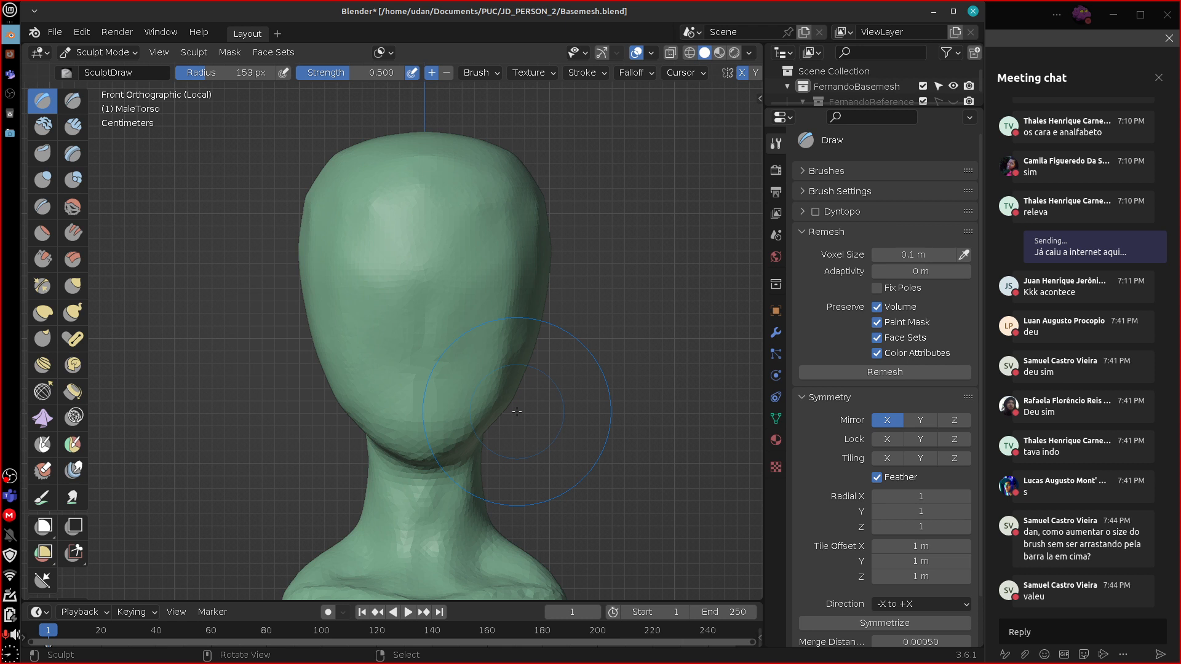
pyautogui.keyDown('shift'); pyautogui.moveTo(516, 411); pyautogui.dragTo(433, 438, button='middle'); pyautogui.keyUp('shift')
pyautogui.press('f')
pyautogui.click(578, 427)
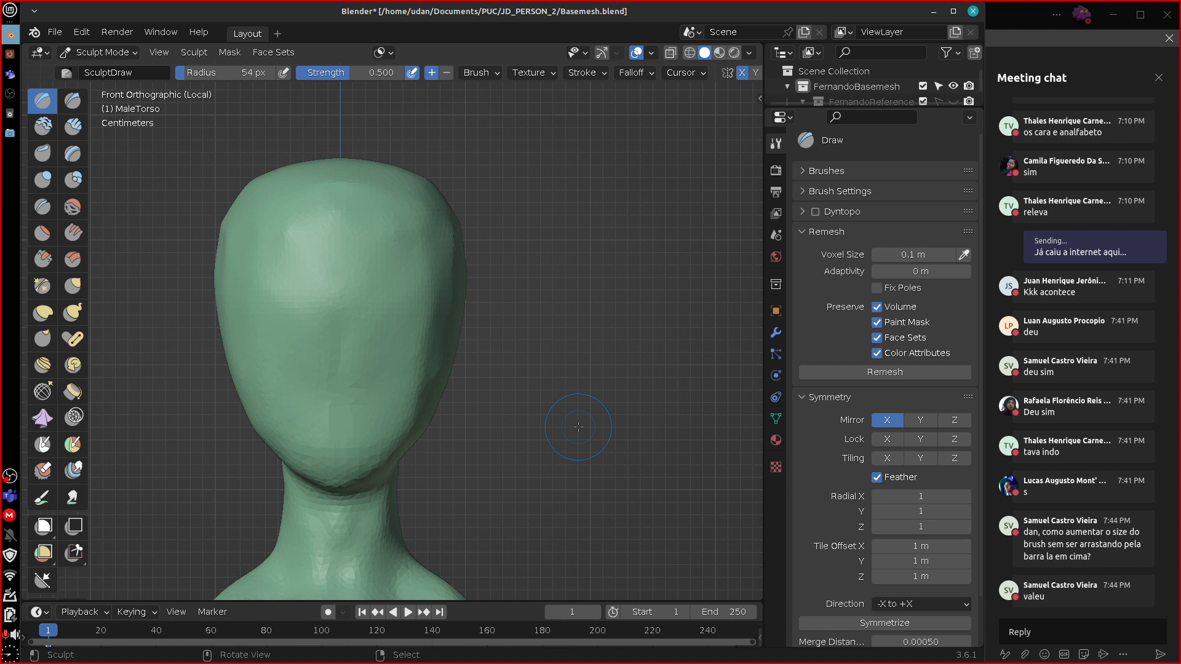
# - Duplicate the SculptDraw brush and rename the copy UdanBrush
pyautogui.keyDown('ctrl'); pyautogui.click(826, 171); pyautogui.keyUp('ctrl')
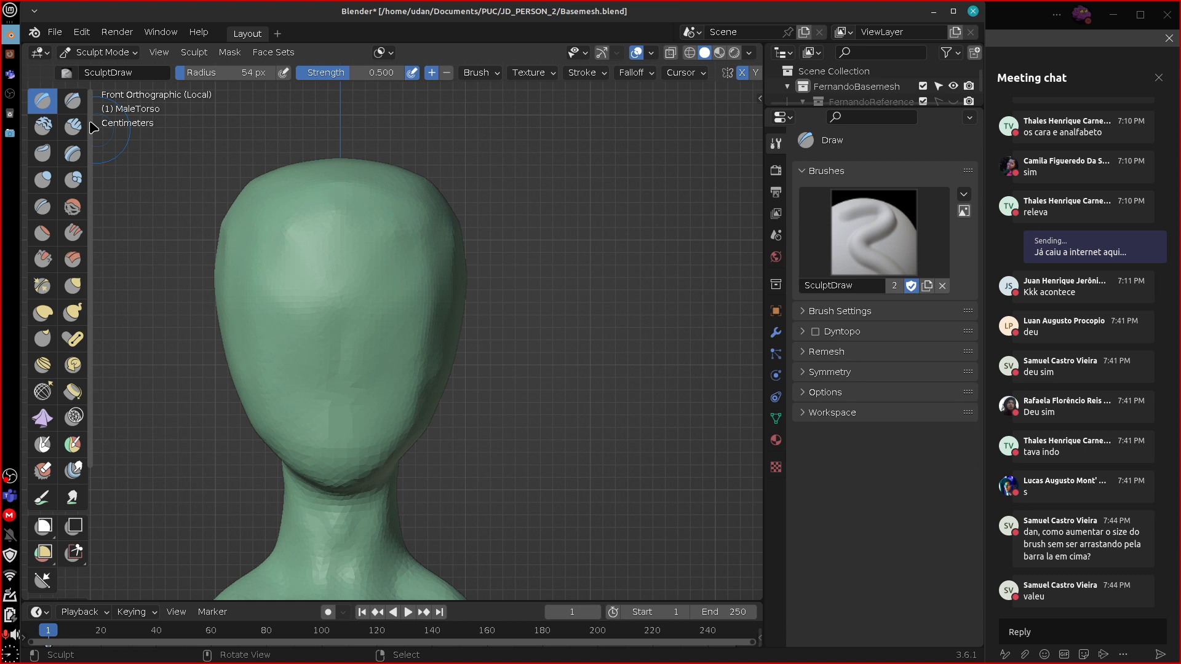
pyautogui.click(873, 232)
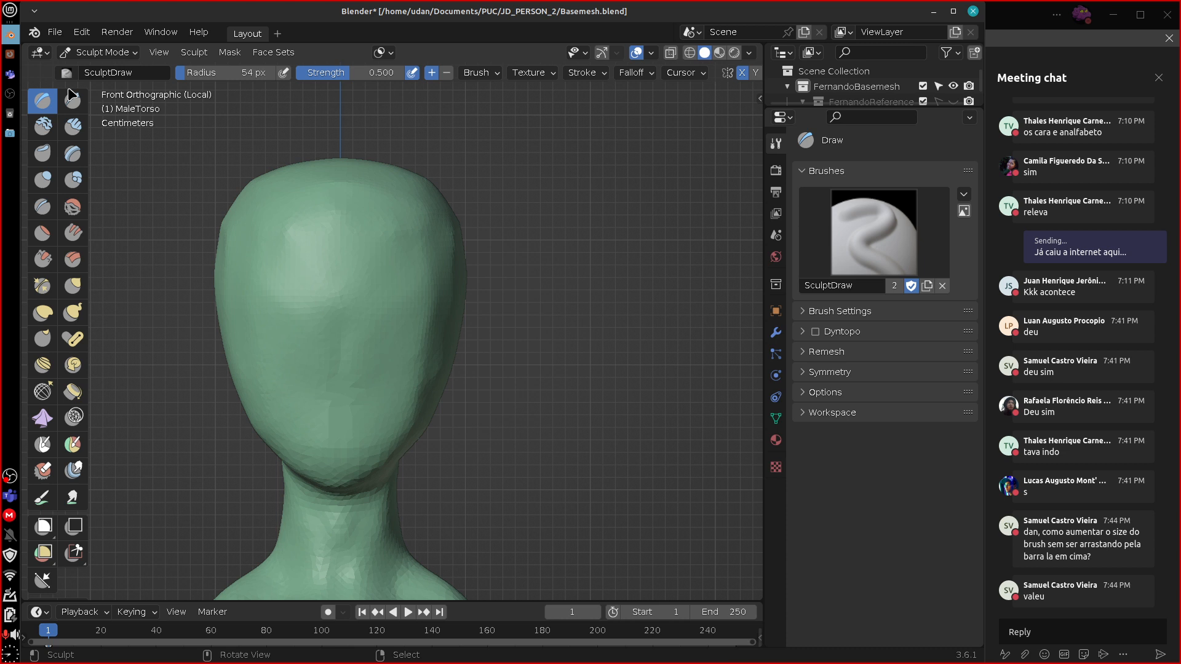
pyautogui.click(928, 288)
pyautogui.click(869, 286)
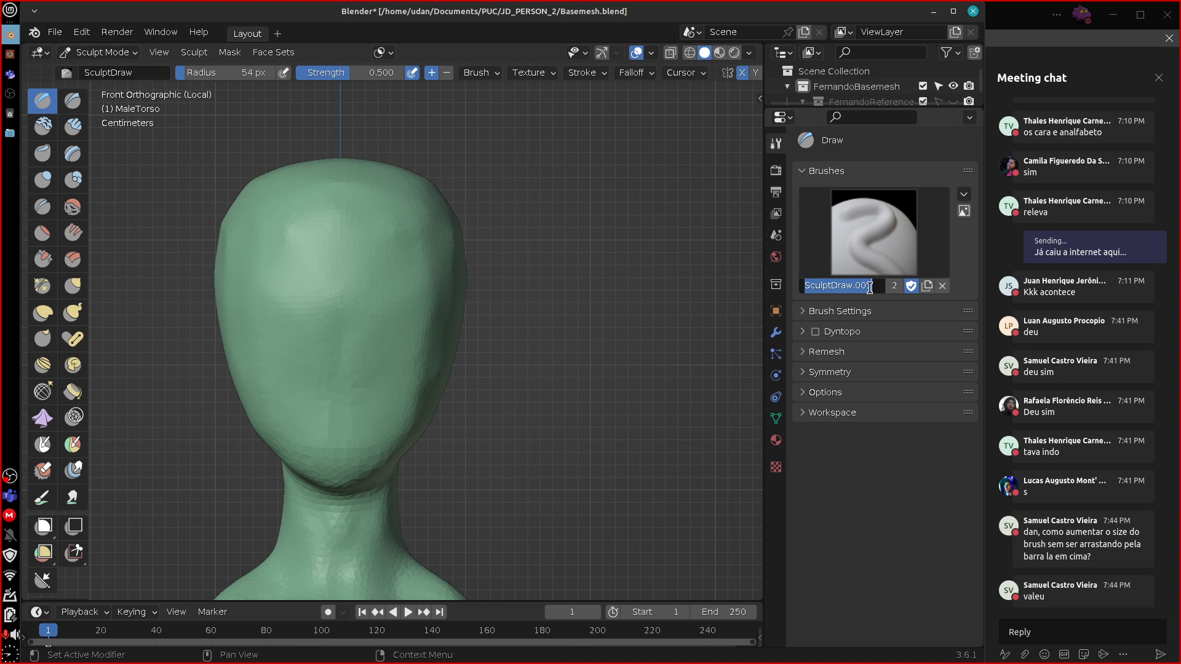
pyautogui.write('UdanBrush')
# - Activate UdanBrush and give it the custom icon image unicorn.png from the Pictures folder
pyautogui.click(873, 233)
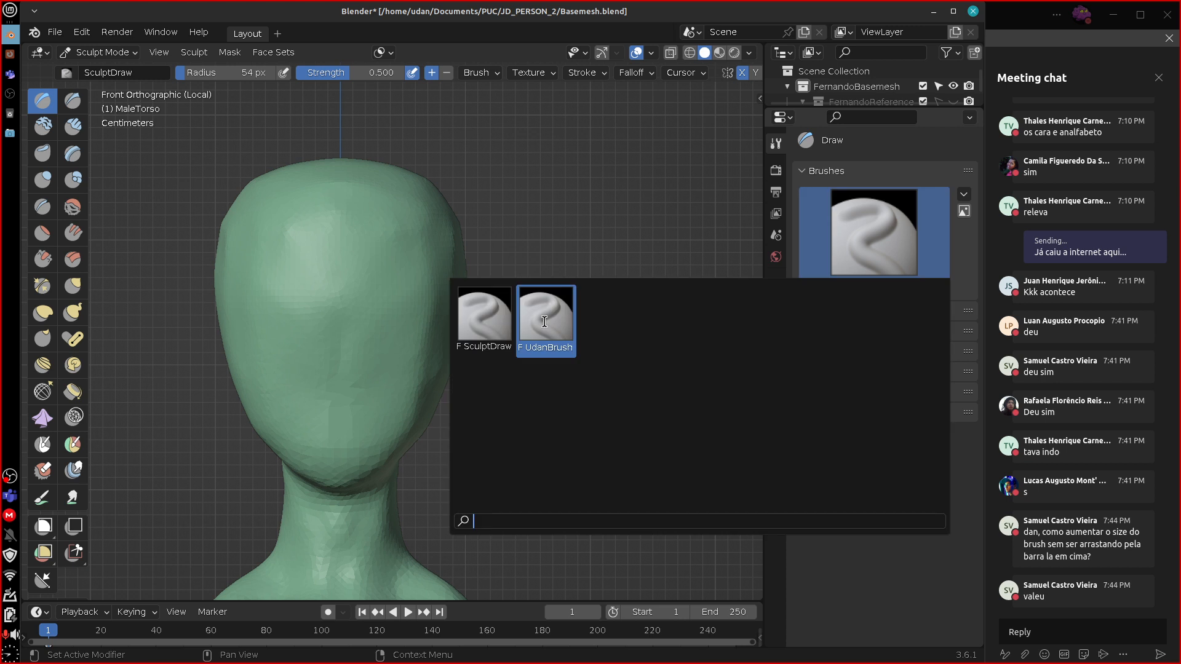
pyautogui.click(545, 321)
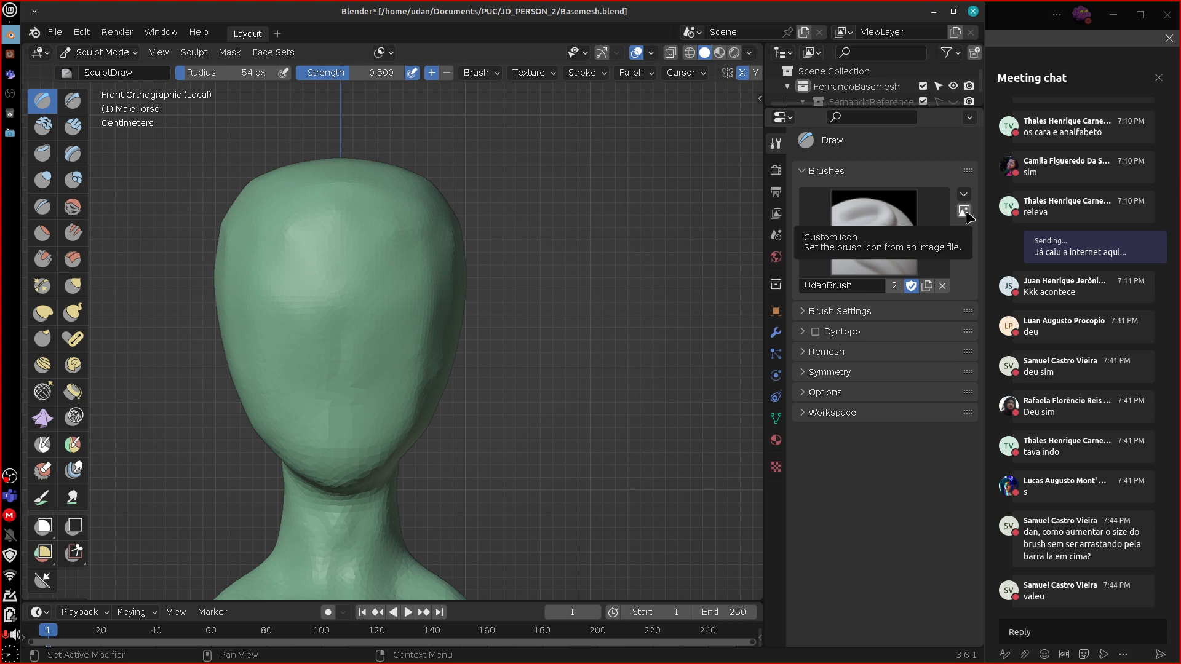
pyautogui.click(964, 211)
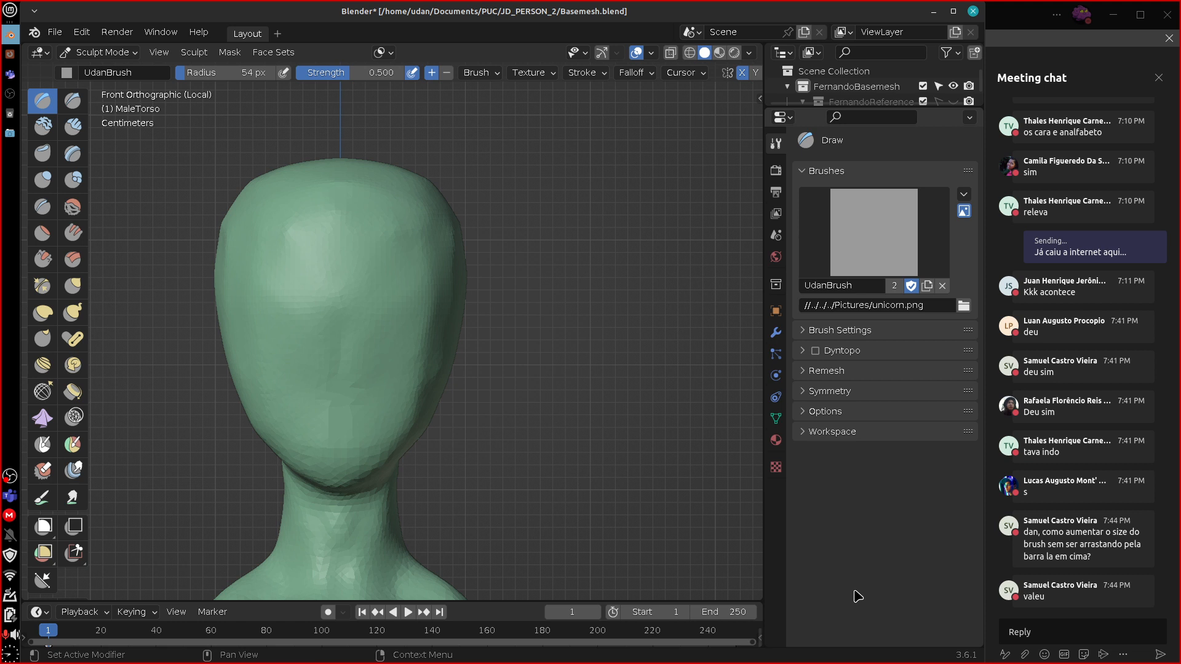
pyautogui.click(874, 232)
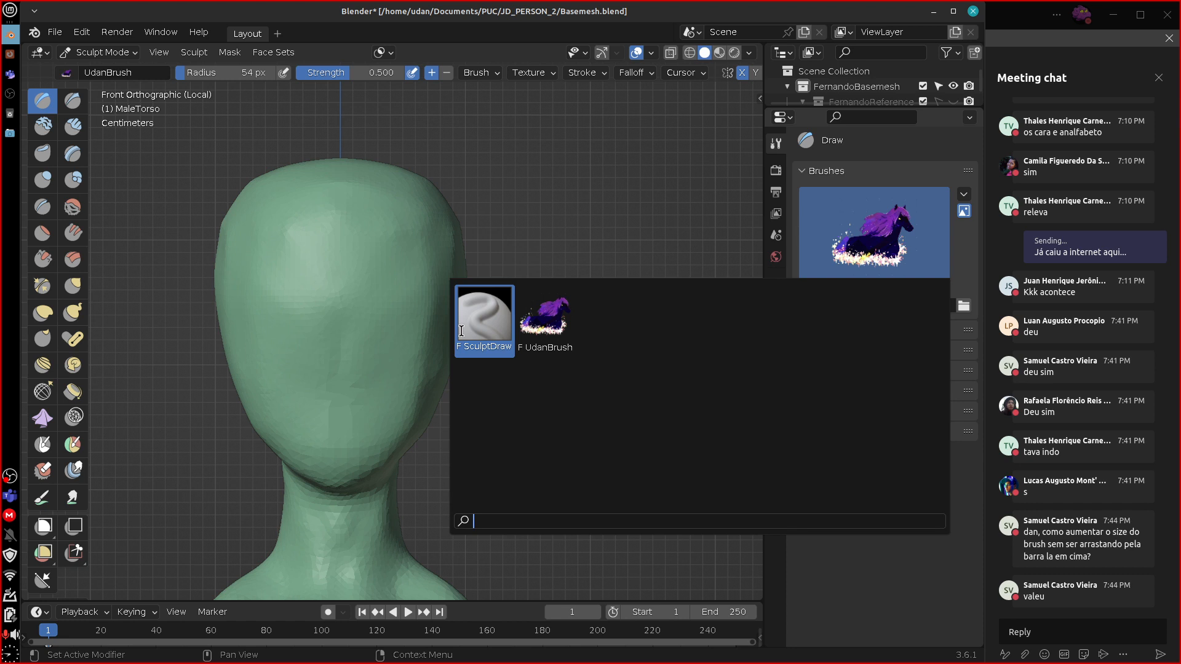
pyautogui.press('Escape')
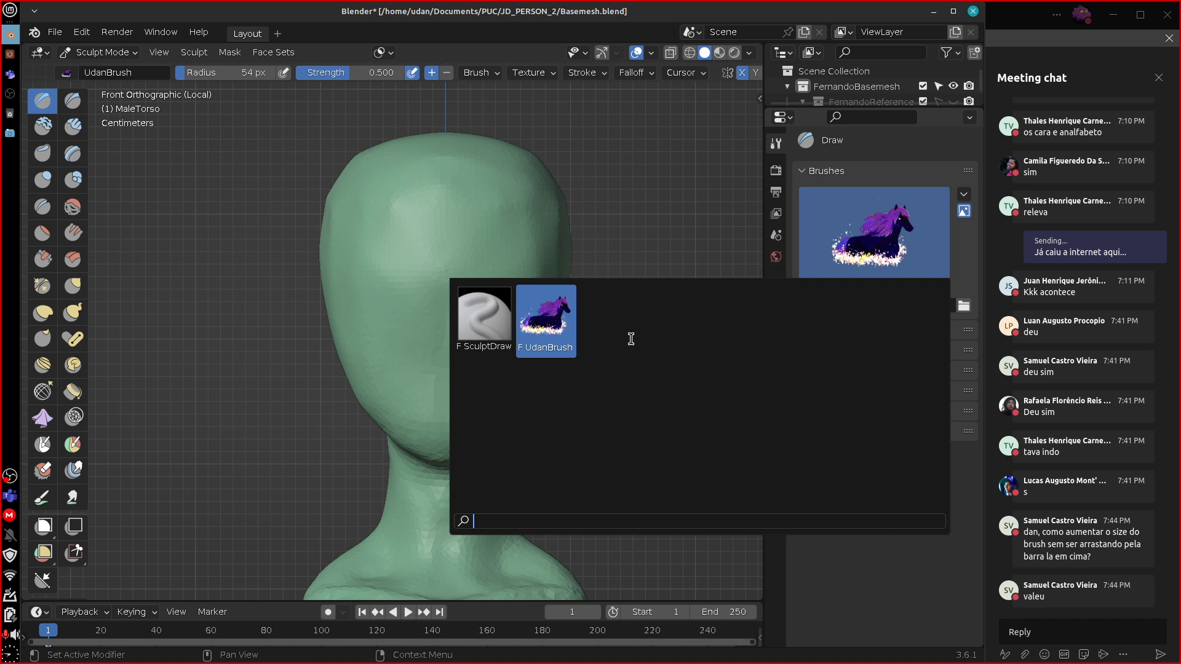
pyautogui.press('Escape')
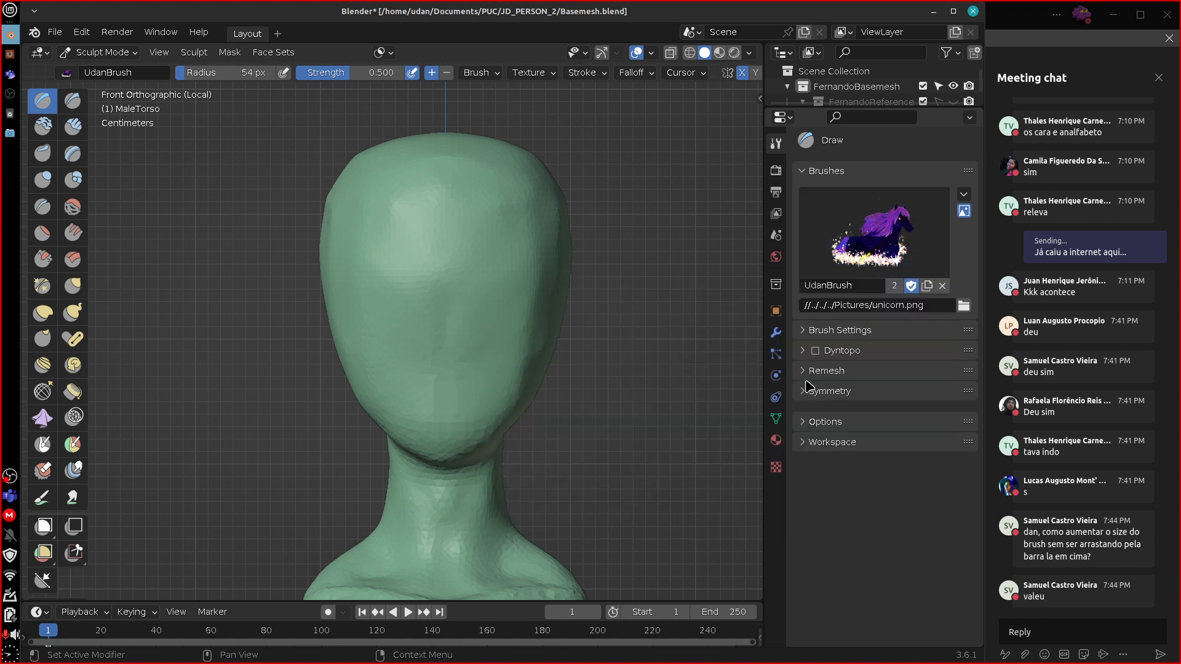
# - Show the brush settings of UdanBrush and adjust its radius to 320 px, followed by 136 px
pyautogui.click(807, 330)
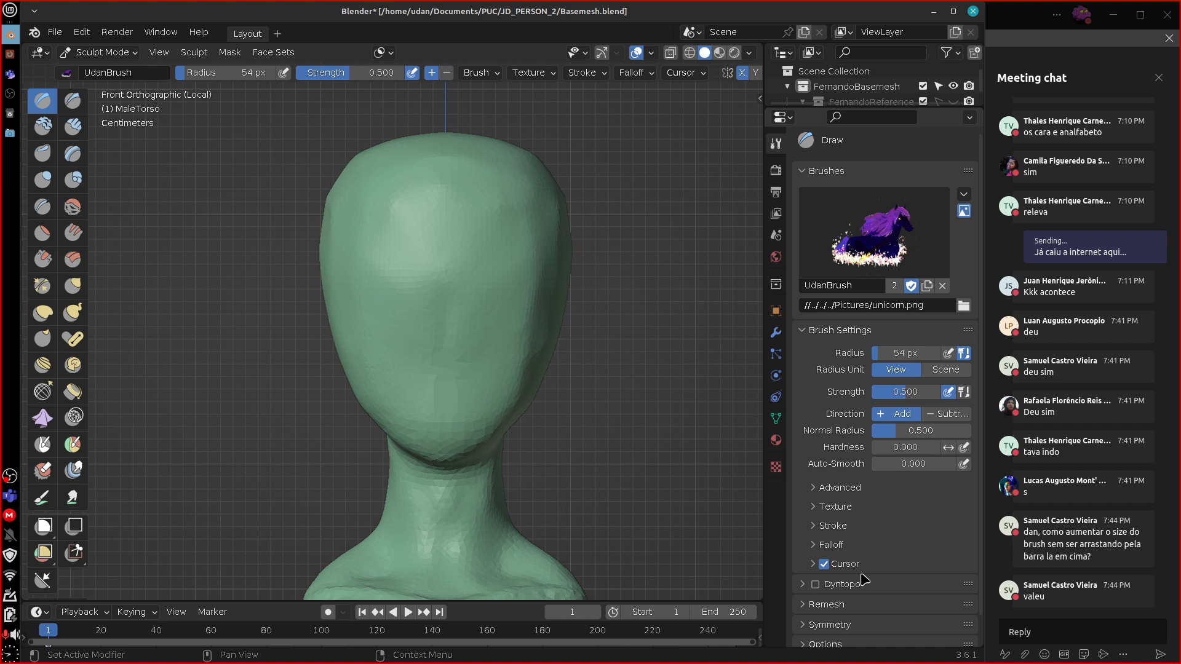
pyautogui.scroll(-1, 846, 356)
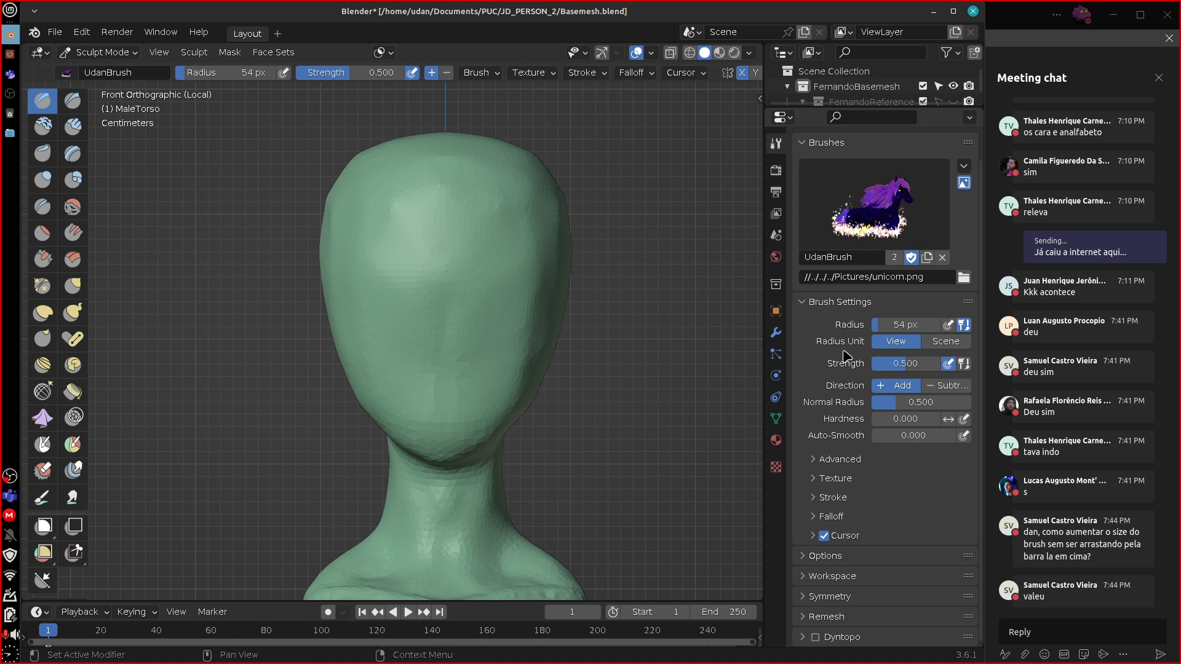
pyautogui.moveTo(886, 324); pyautogui.dragTo(917, 332)
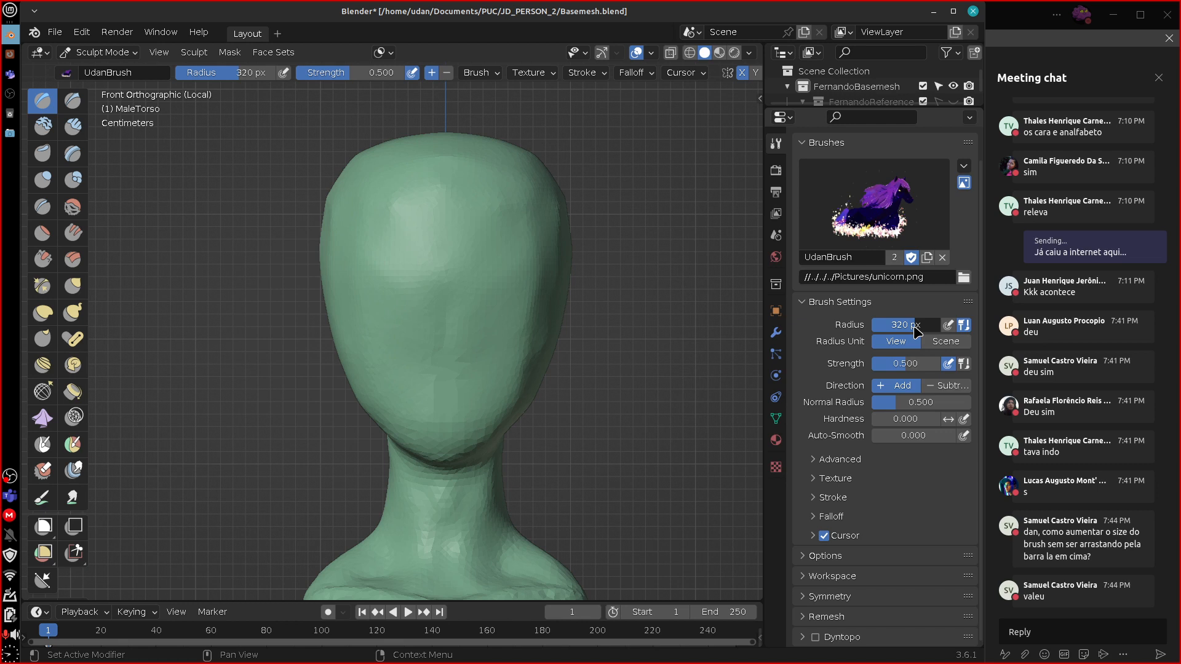
pyautogui.moveTo(915, 327); pyautogui.dragTo(890, 326)
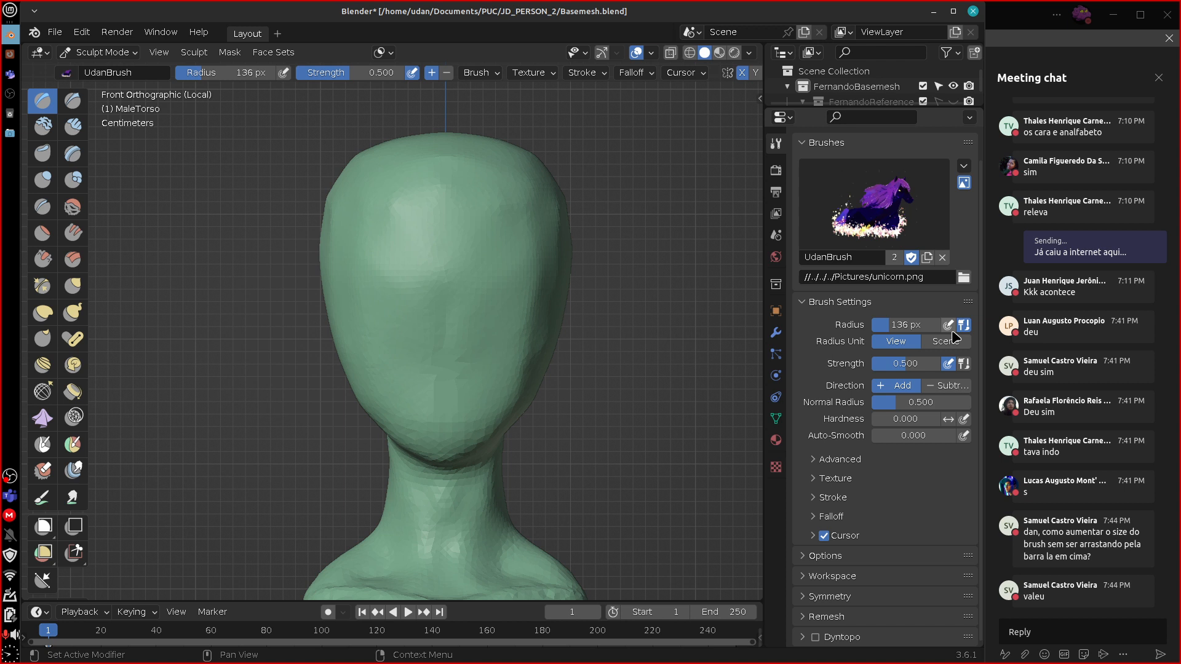
# - Try a mirrored vertical Draw stroke through the eye area, undo it, and set the brush radius to 51 px
pyautogui.moveTo(494, 212); pyautogui.dragTo(482, 315)
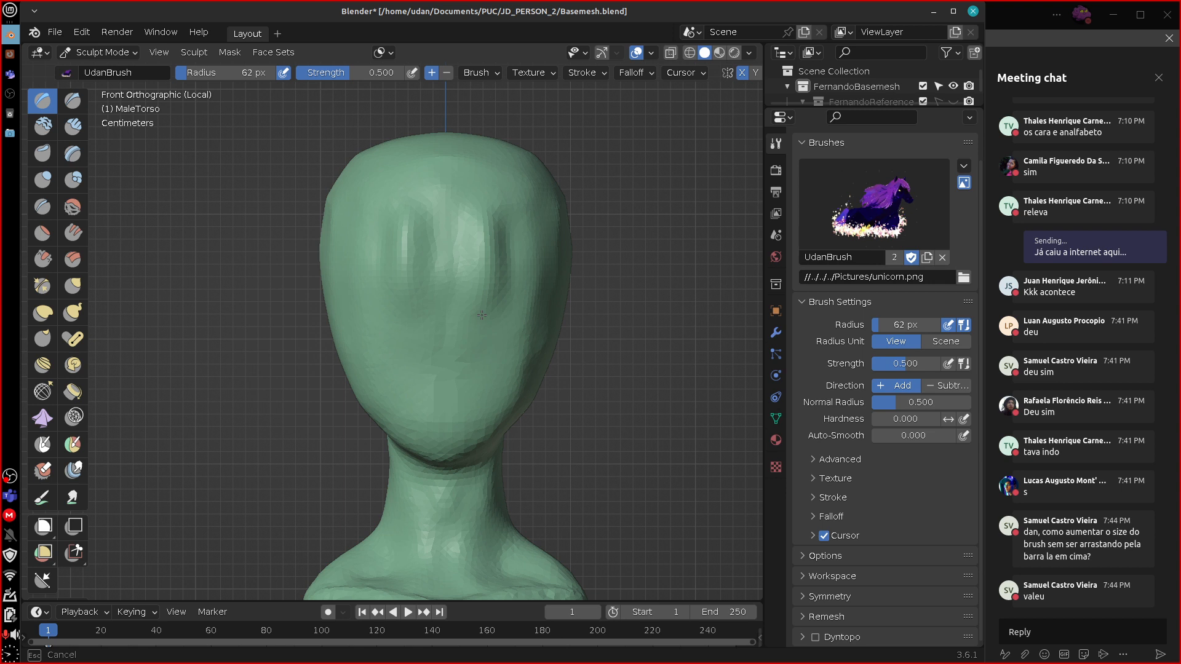
pyautogui.hotkey('ctrl', 'z')
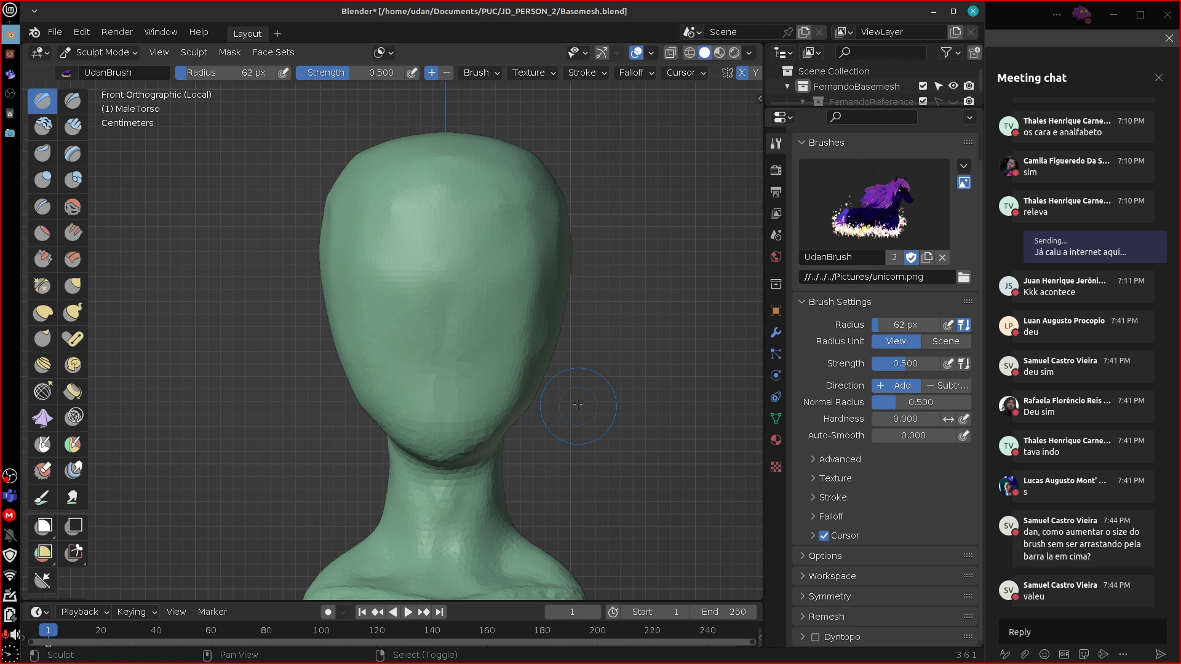
pyautogui.keyDown('shift'); pyautogui.moveTo(577, 404); pyautogui.dragTo(570, 435, button='middle'); pyautogui.keyUp('shift')
pyautogui.press('f')
pyautogui.click(562, 435)
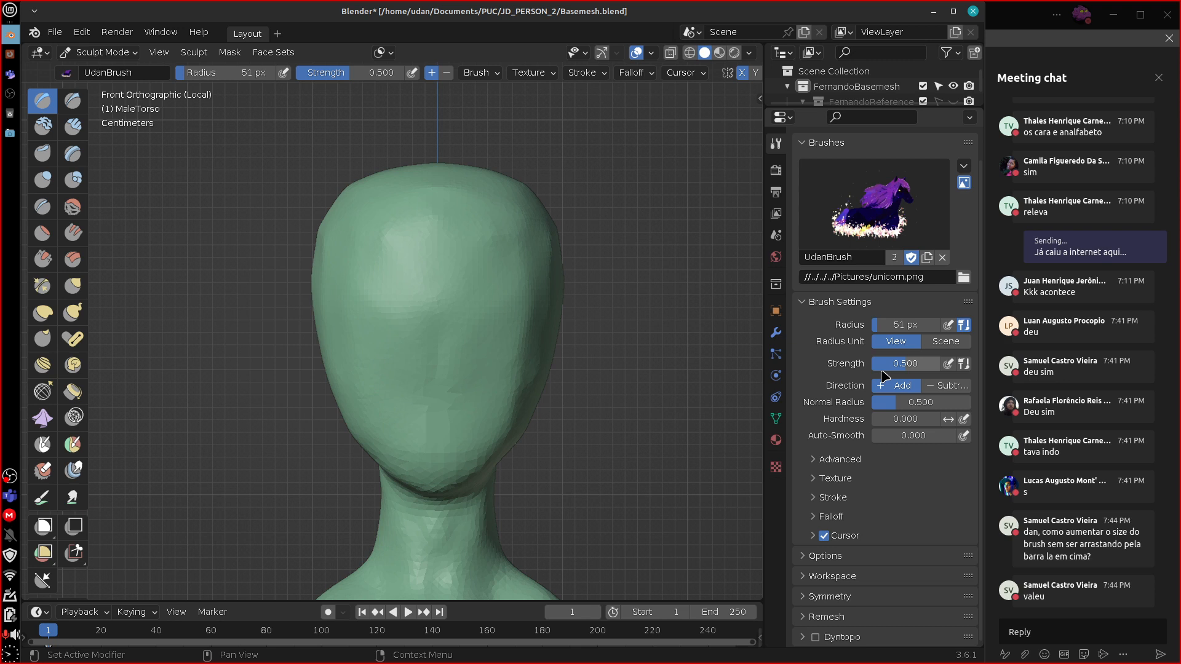
# - Try a short vertical annotation line beside the head and undo it
pyautogui.moveTo(604, 374); pyautogui.dragTo(603, 320)
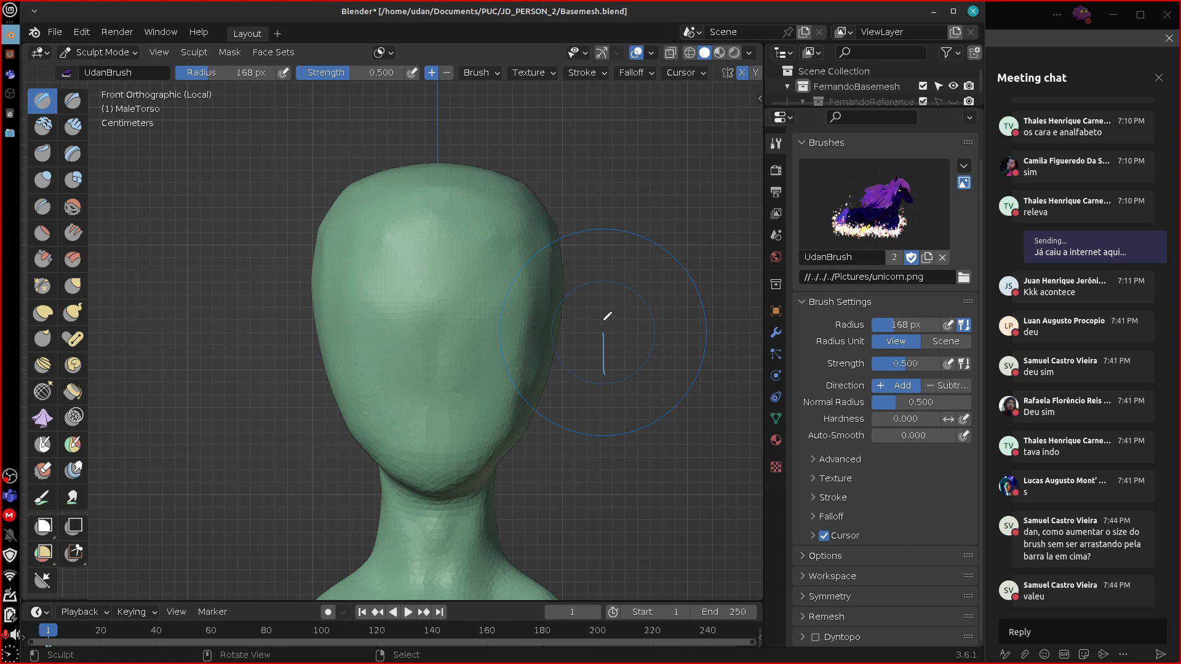
pyautogui.hotkey('ctrl', 'z')
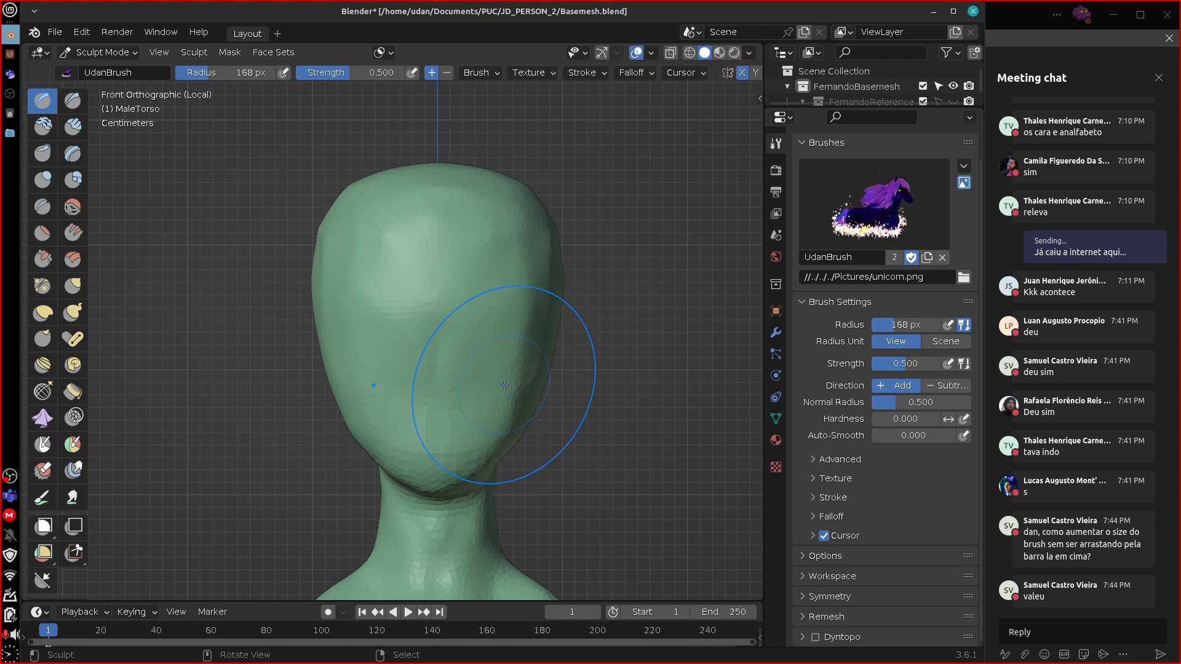
# - Clear the V-shaped mask covering the brow, eye and nose area of the face
pyautogui.moveTo(504, 385); pyautogui.dragTo(329, 323, button='middle')
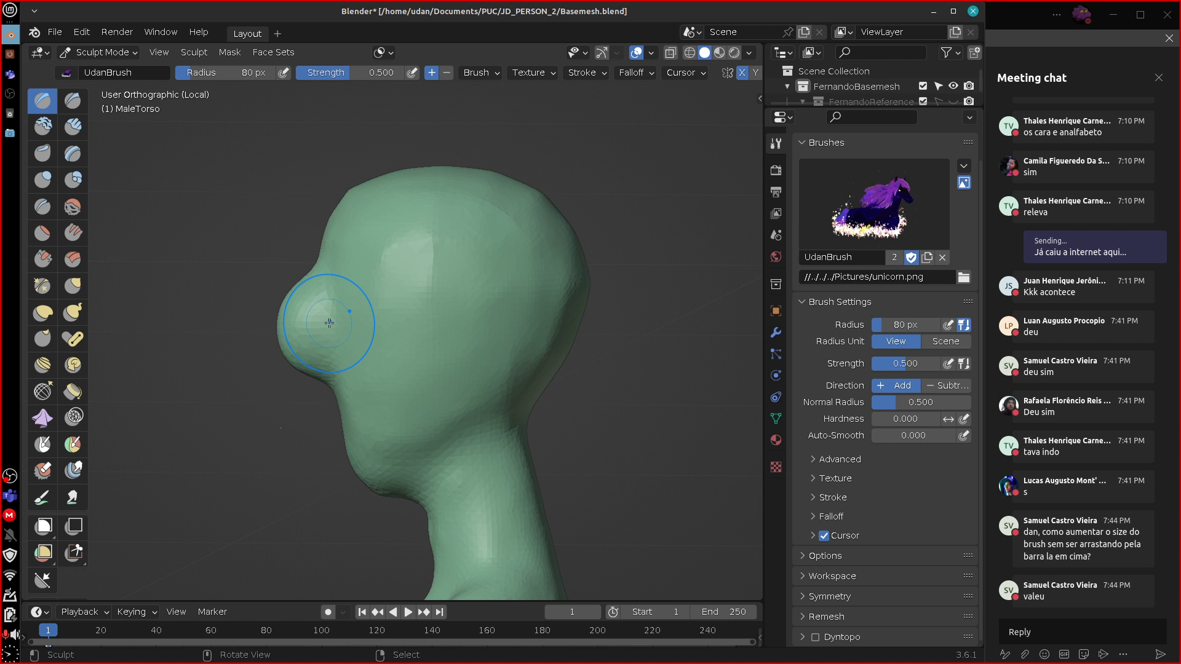
pyautogui.moveTo(330, 323); pyautogui.dragTo(508, 362, button='middle')
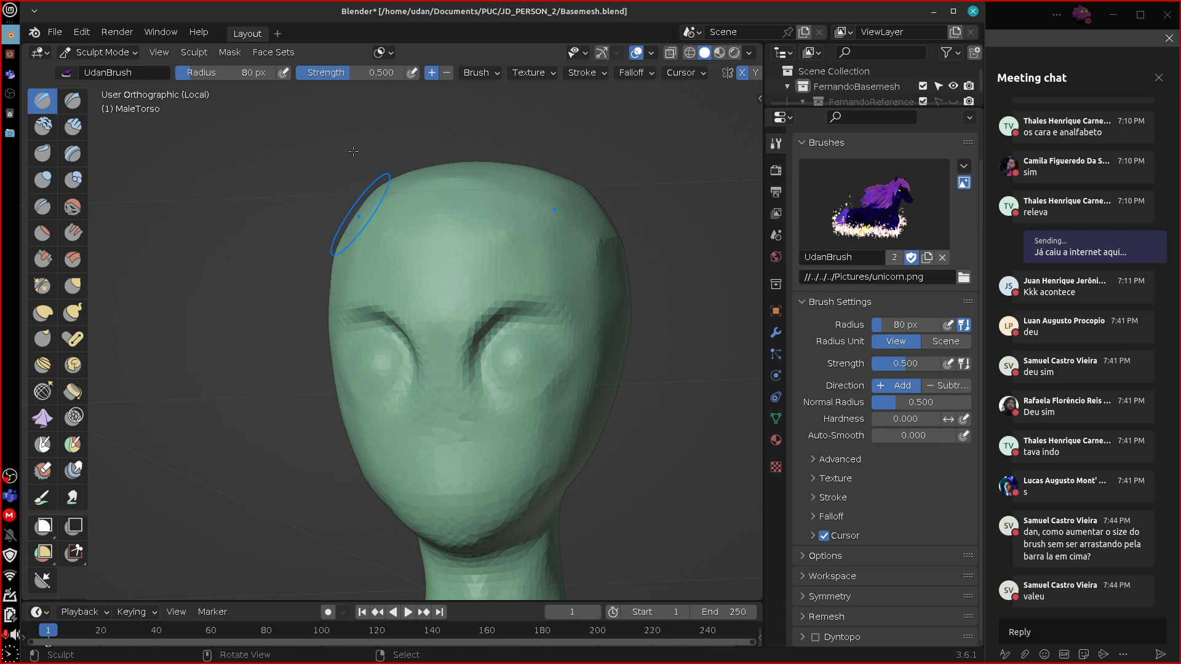
pyautogui.scroll(1, 919, 424)
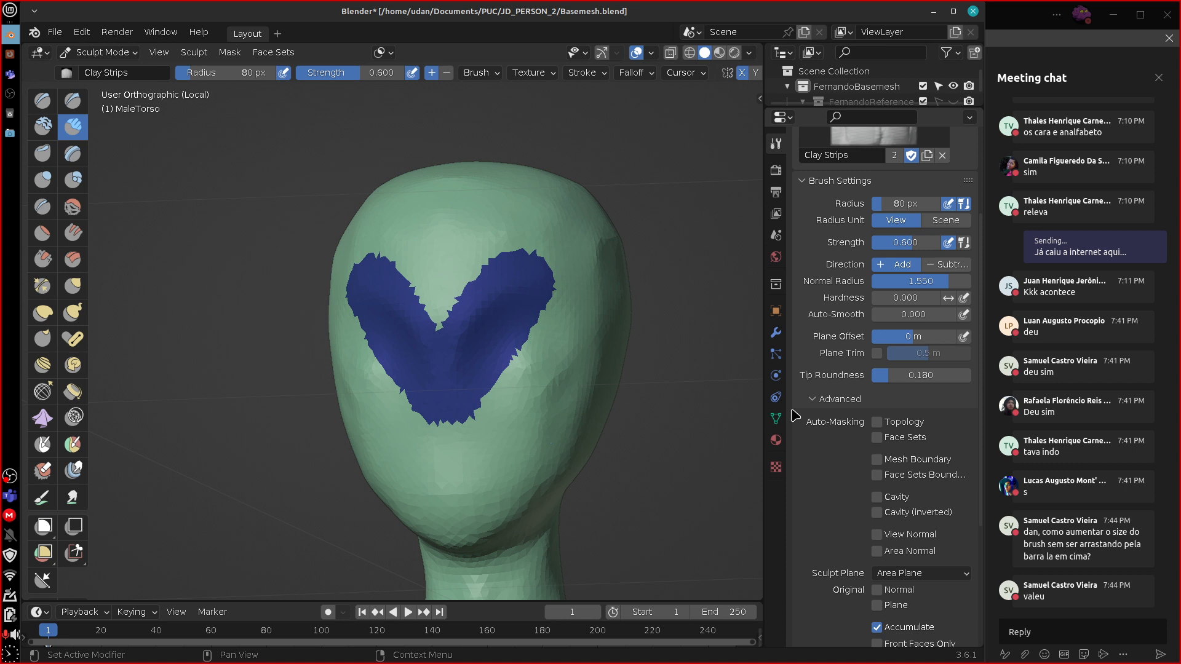
pyautogui.hotkey('alt', 'm')
pyautogui.scroll(-1, 818, 455)
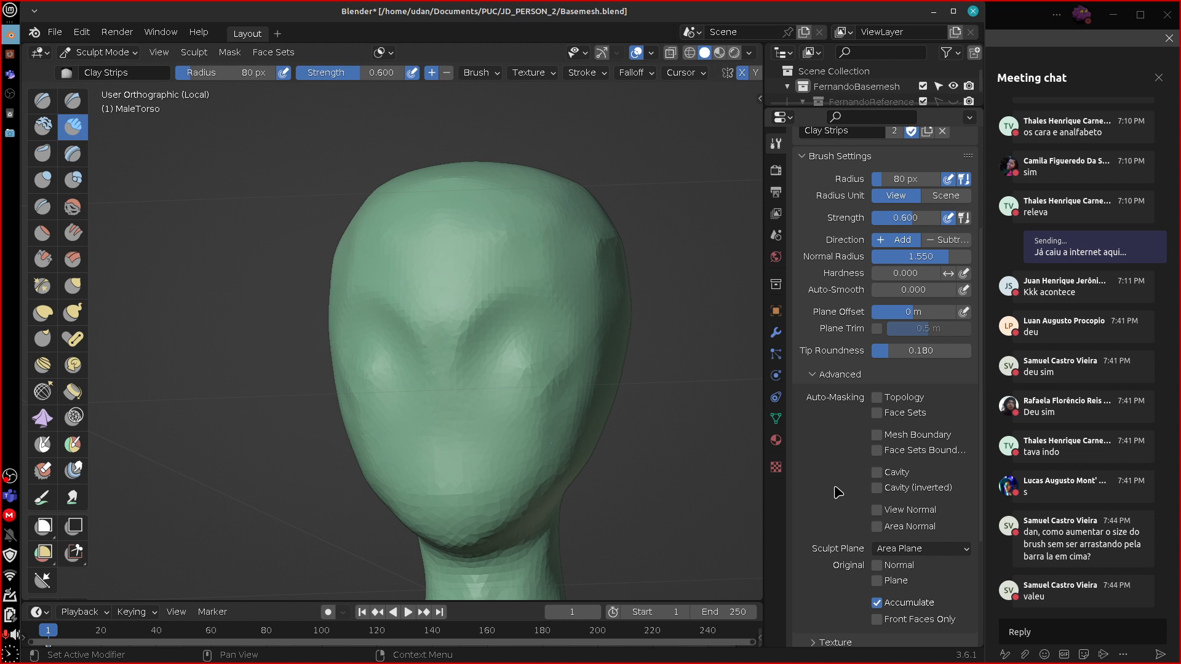
pyautogui.moveTo(536, 403); pyautogui.dragTo(541, 406)
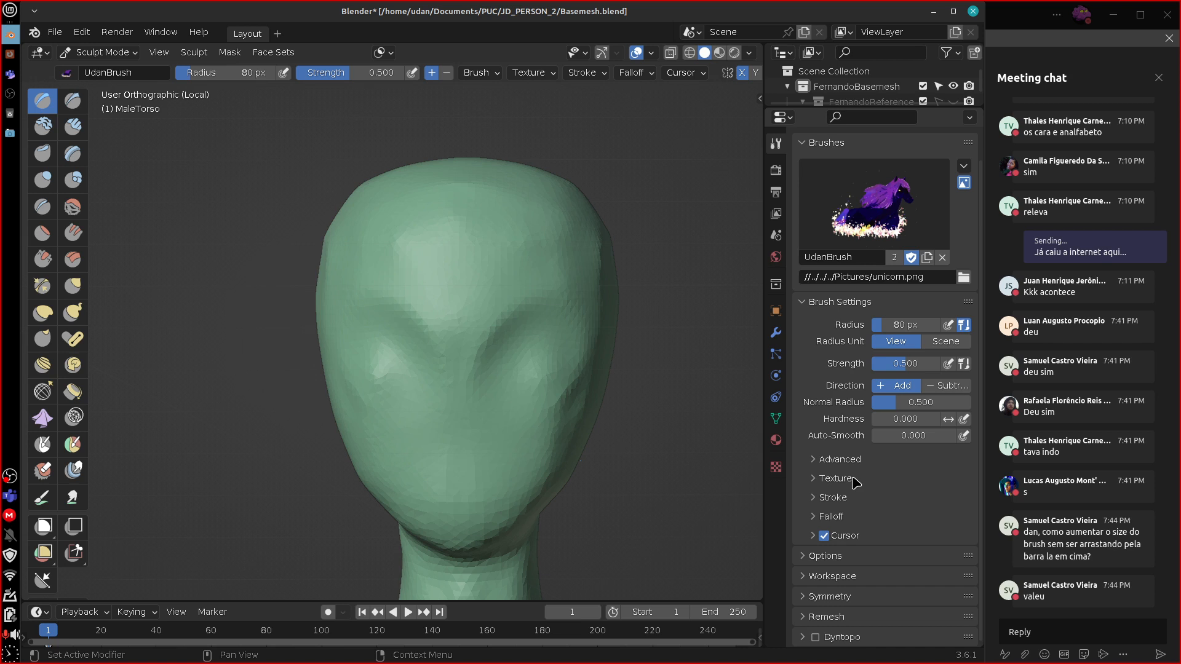
# - Set the texture mapping of UdanBrush to 3D
pyautogui.click(926, 372)
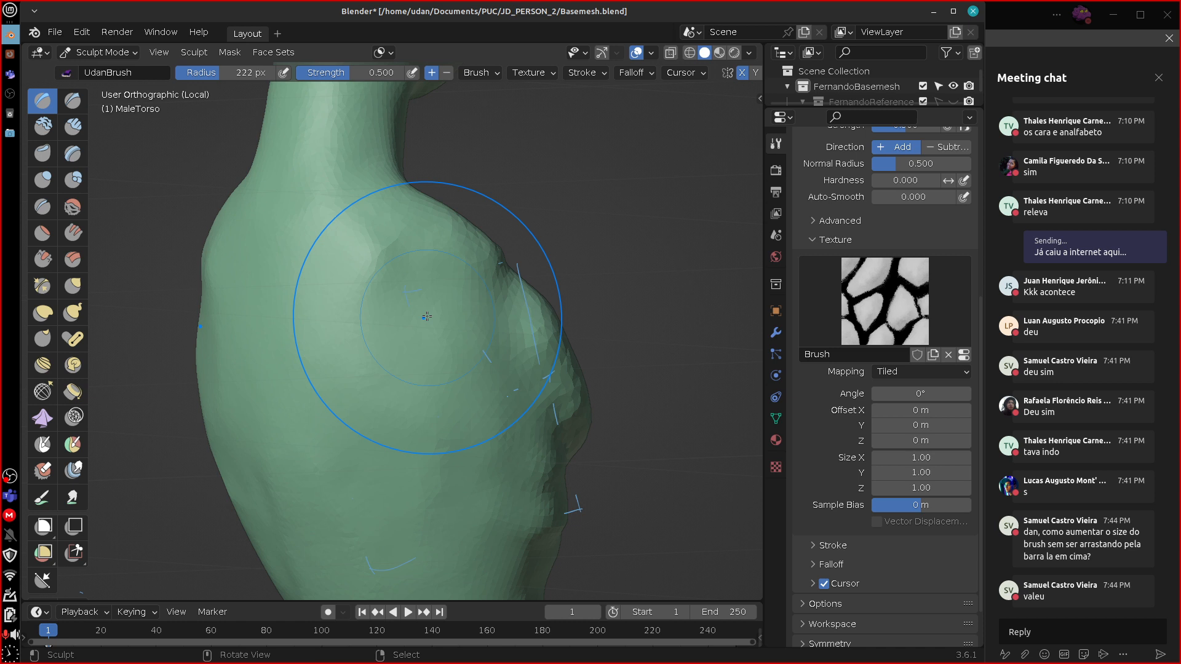
pyautogui.click(921, 371)
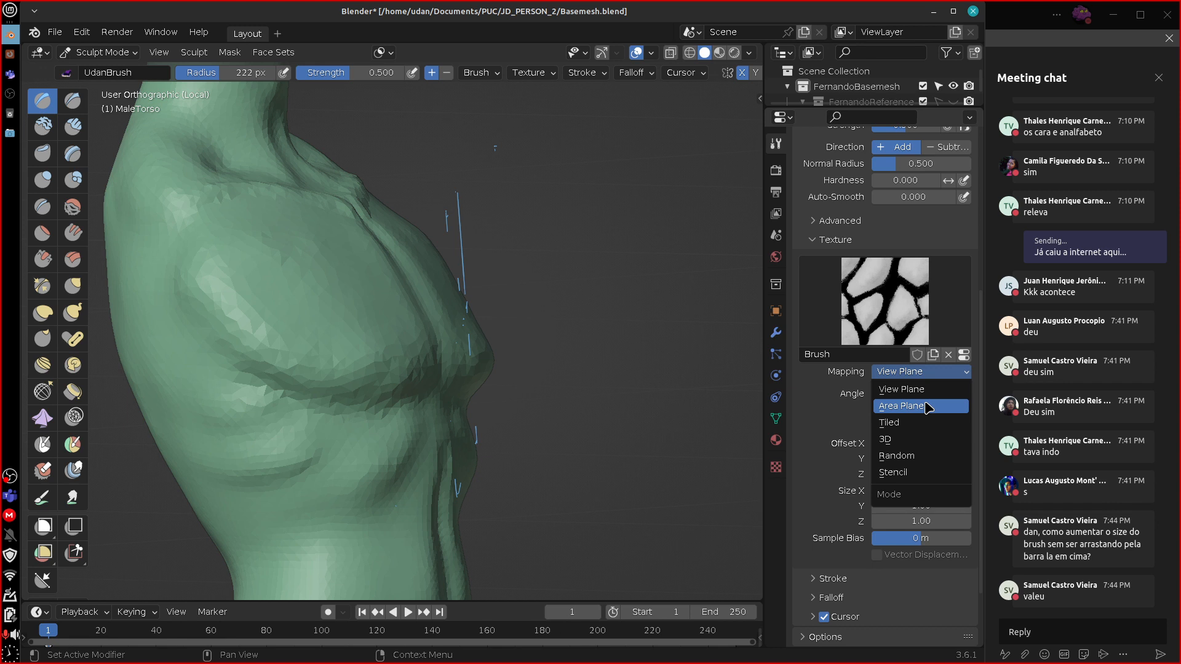
pyautogui.click(885, 439)
pyautogui.scroll(-5, 481, 423)
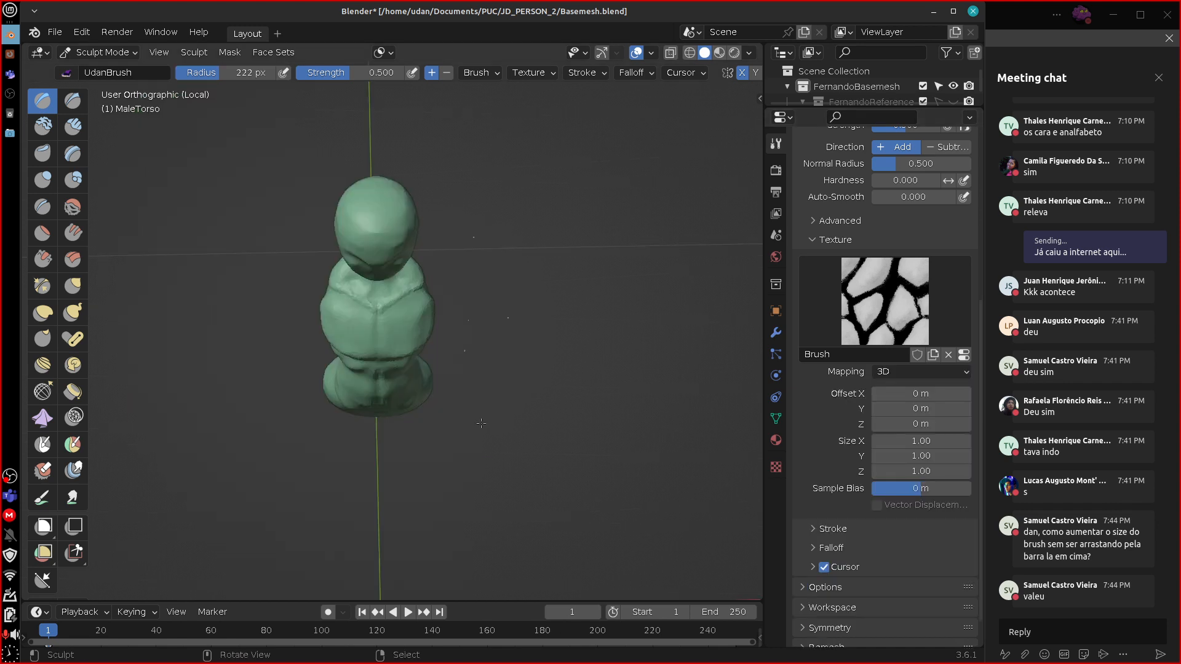